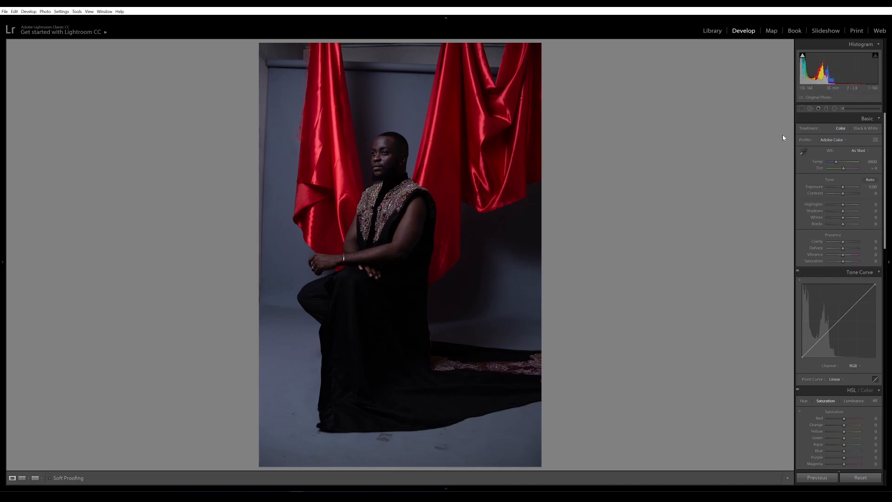
# Straighten the photo with a crop angle of about −1.55° and trim the backdrop bar at the top and some floor at the bottom
pyautogui.click(801, 108)
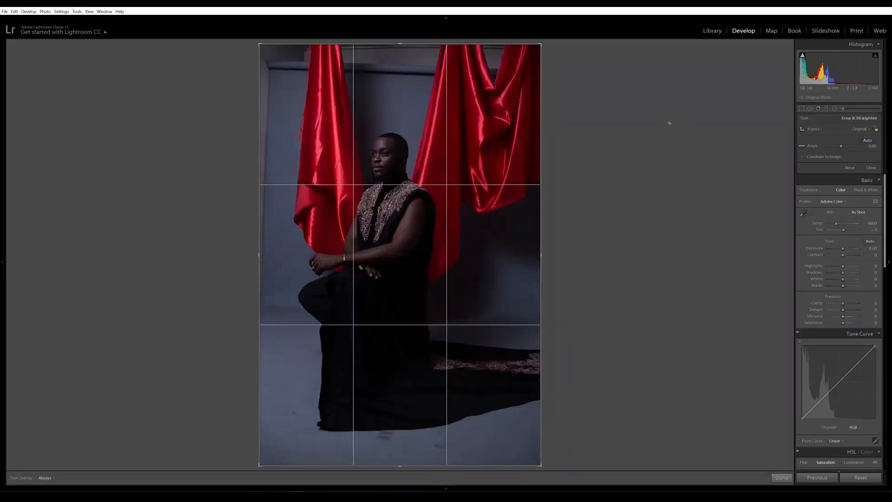
pyautogui.moveTo(563, 118); pyautogui.dragTo(580, 95)
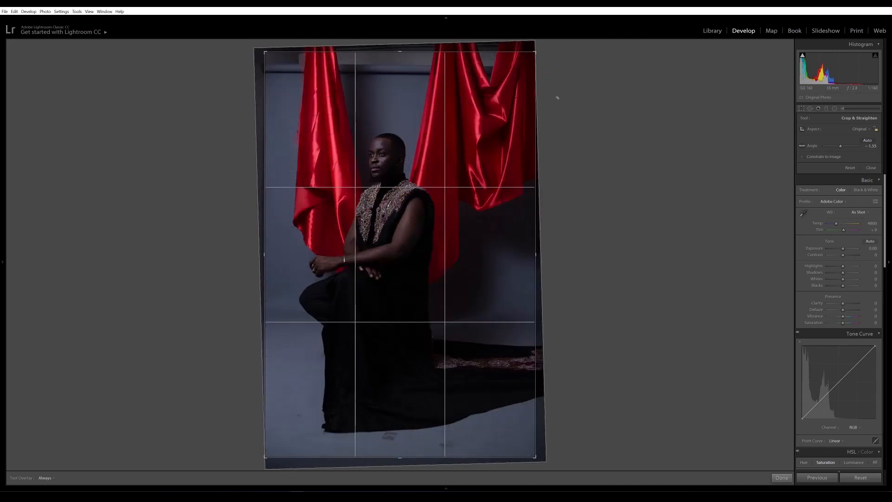
pyautogui.moveTo(397, 50); pyautogui.dragTo(398, 64)
pyautogui.moveTo(400, 447); pyautogui.dragTo(399, 437)
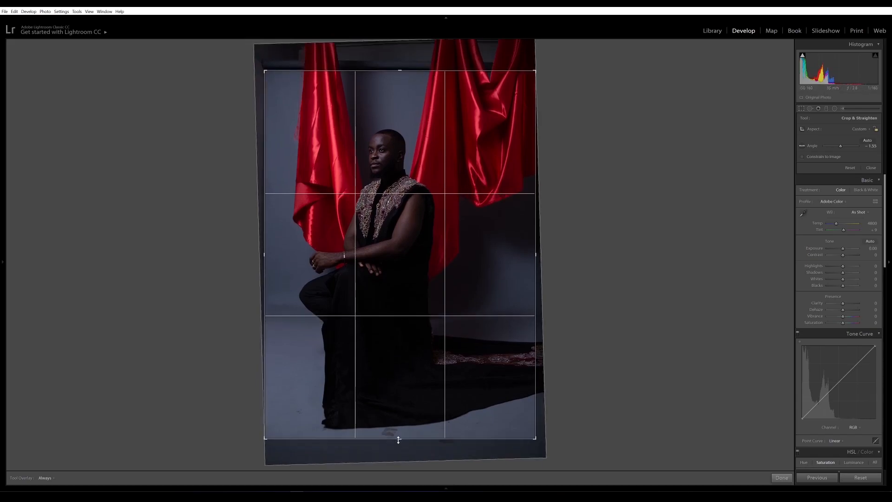
pyautogui.click(782, 478)
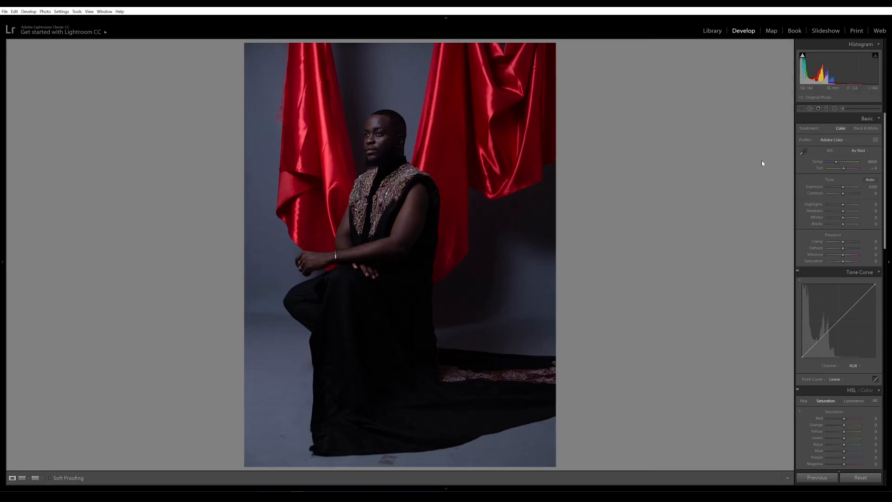
# Reopen the crop and trim a narrow strip off the photo's right edge
pyautogui.click(801, 109)
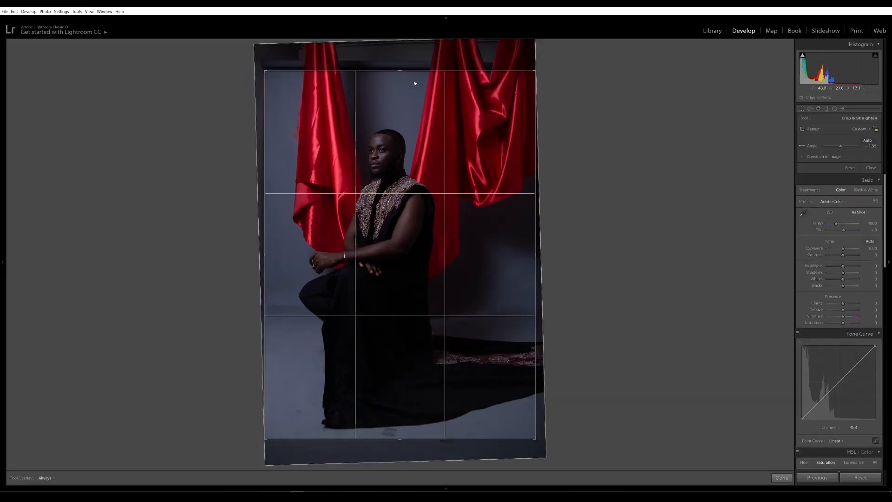
pyautogui.moveTo(538, 254); pyautogui.dragTo(524, 254)
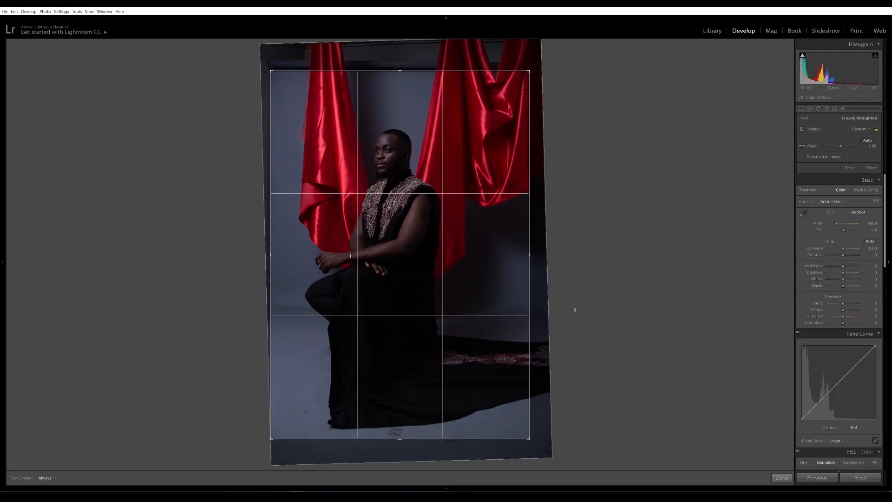
pyautogui.click(782, 478)
# Set exposure to +0.43, contrast to −10, highlights to +43, shadows to −26, blacks to −1 and clarity to +5
pyautogui.moveTo(846, 188); pyautogui.dragTo(847, 189)
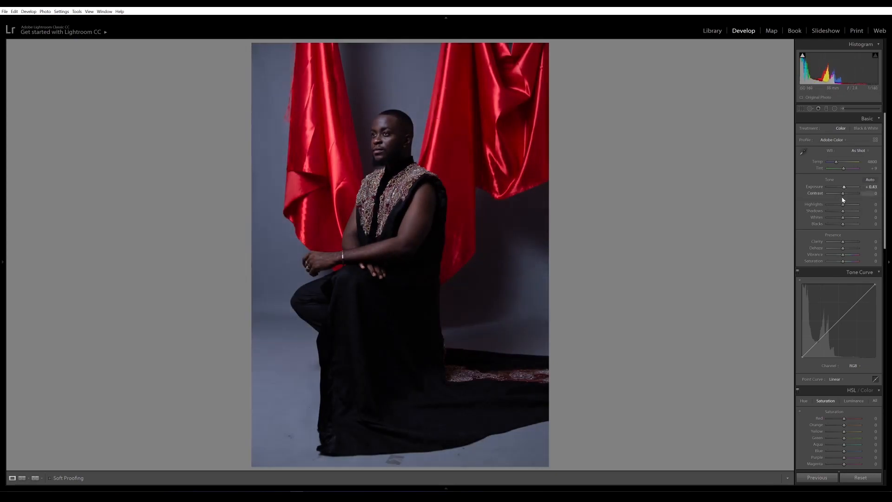
pyautogui.moveTo(843, 196); pyautogui.dragTo(842, 196)
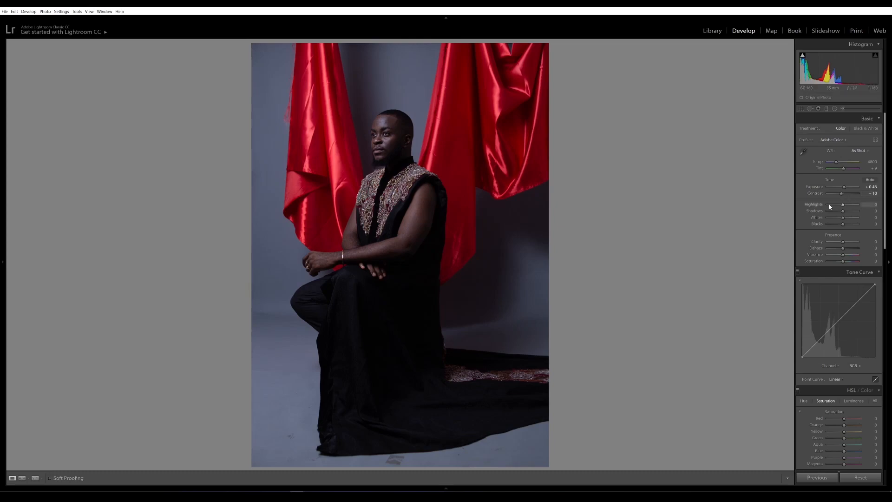
pyautogui.moveTo(843, 204); pyautogui.dragTo(845, 245)
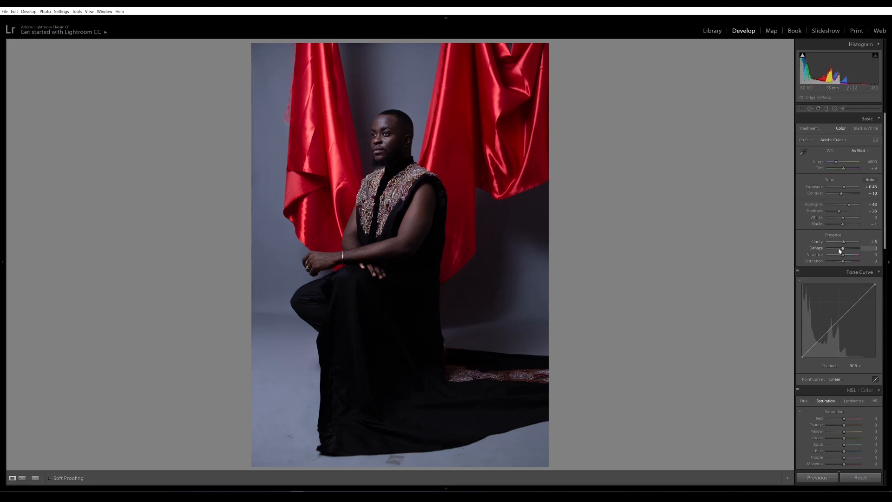
pyautogui.moveTo(885, 193)
pyautogui.mouseDown()
pyautogui.moveTo(885, 209)
pyautogui.moveTo(885, 193)
pyautogui.mouseUp()
# Compare the face before and after side by side and warm the white balance temperature to 5566
pyautogui.click(35, 478)
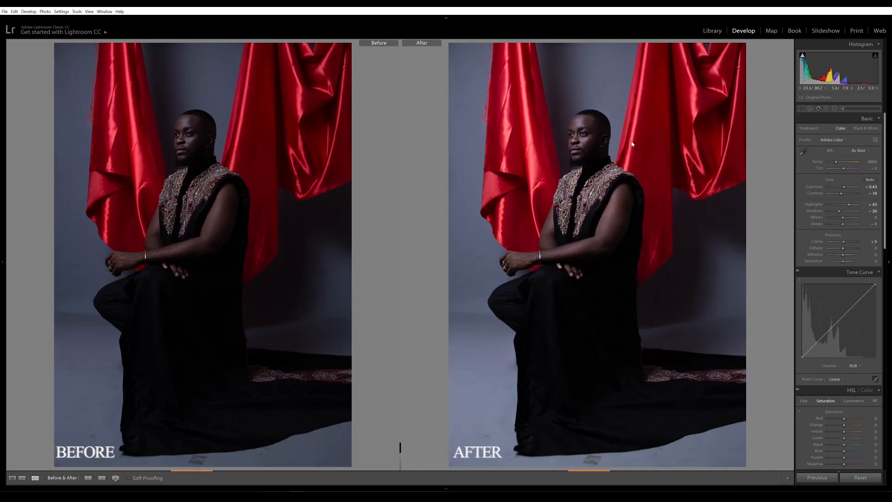
pyautogui.click(579, 137)
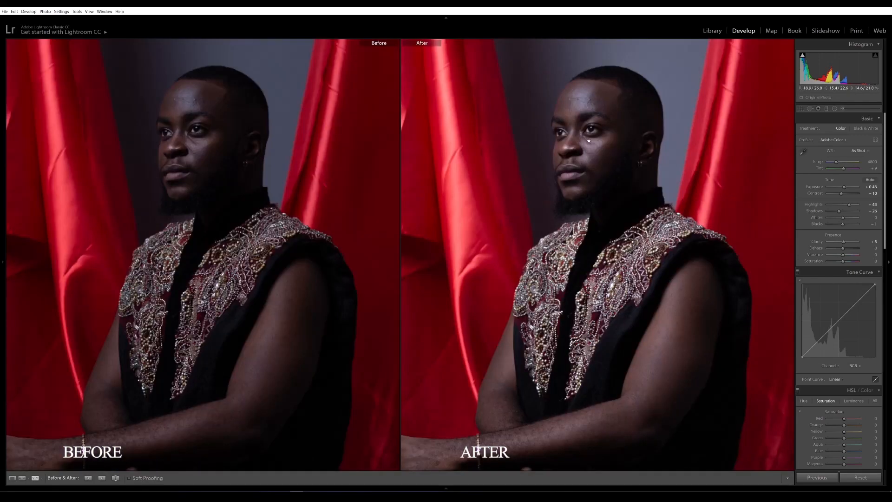
pyautogui.click(617, 136)
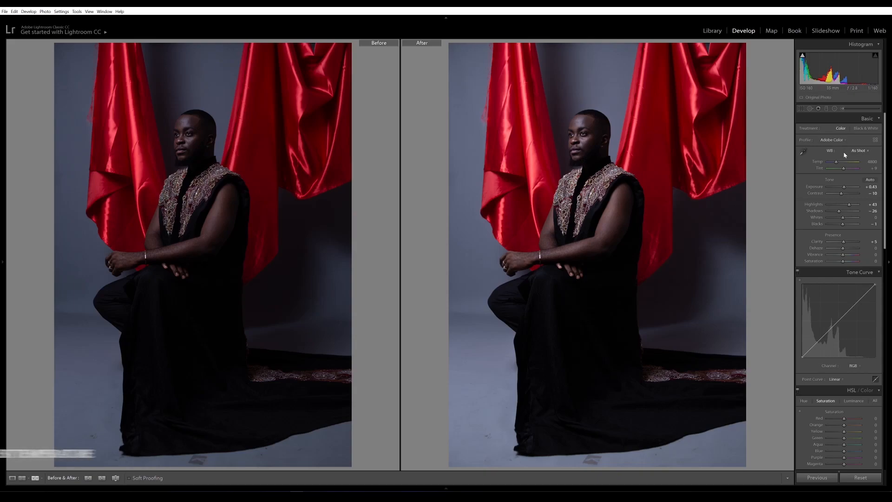
pyautogui.moveTo(836, 162); pyautogui.dragTo(838, 162)
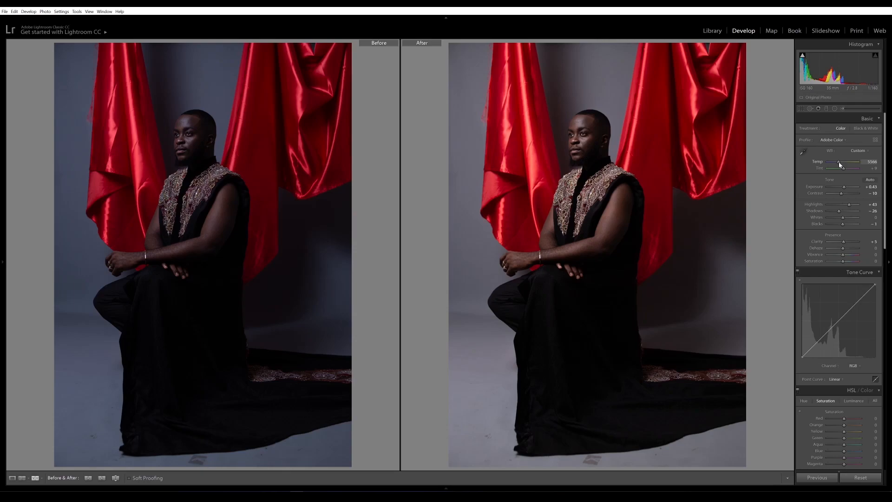
pyautogui.click(12, 478)
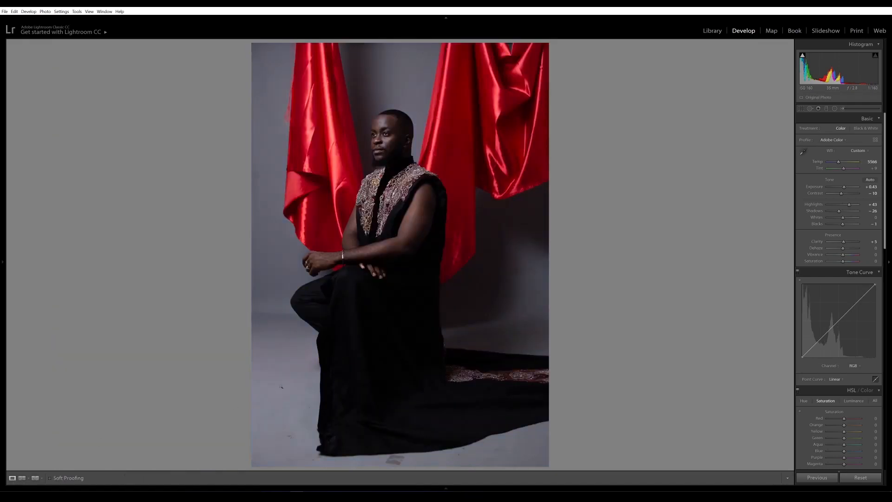
# Set the photo's vibrance to +16 and saturation to −9
pyautogui.scroll(-3, 847, 190)
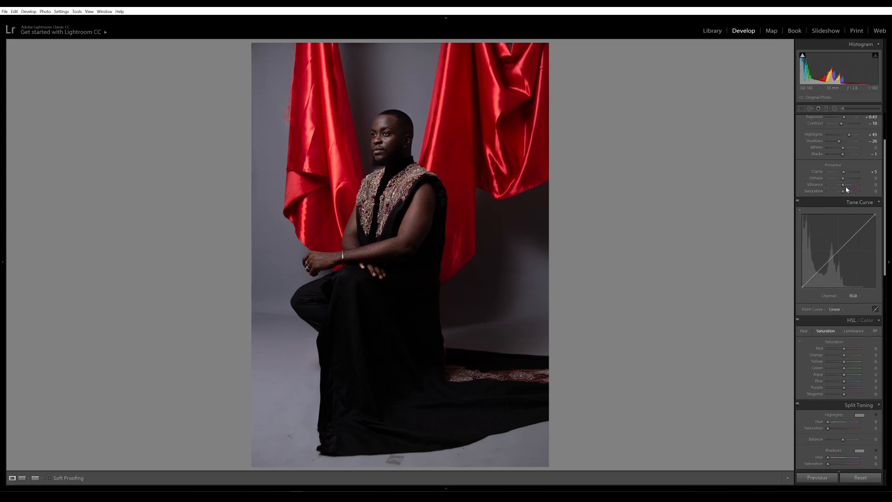
pyautogui.moveTo(843, 185); pyautogui.dragTo(843, 192)
# Add three points to the RGB tone curve, lifting the black point slightly and raising the midtones and highlights
pyautogui.click(820, 270)
pyautogui.click(839, 250)
pyautogui.click(856, 233)
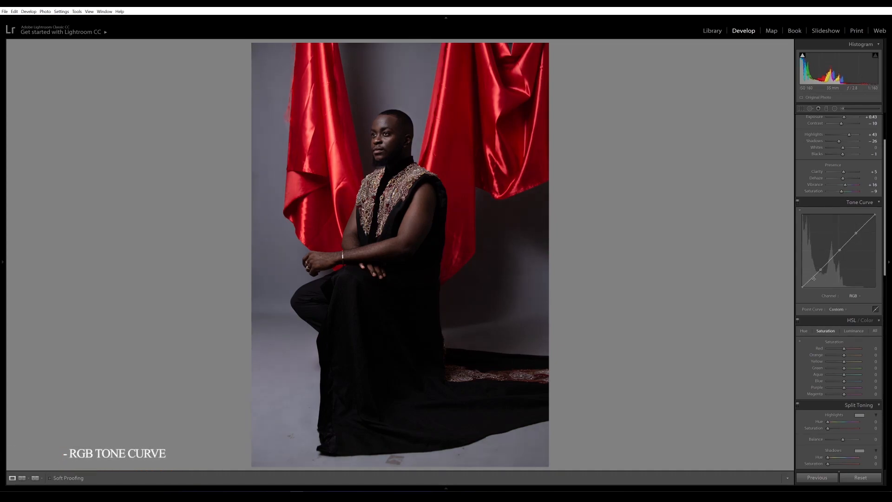
pyautogui.moveTo(803, 287); pyautogui.dragTo(802, 288)
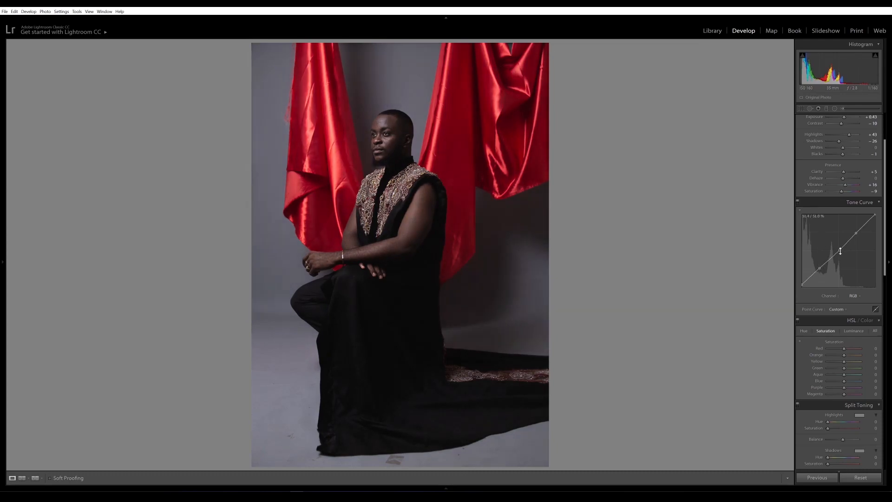
pyautogui.moveTo(840, 252); pyautogui.dragTo(858, 230)
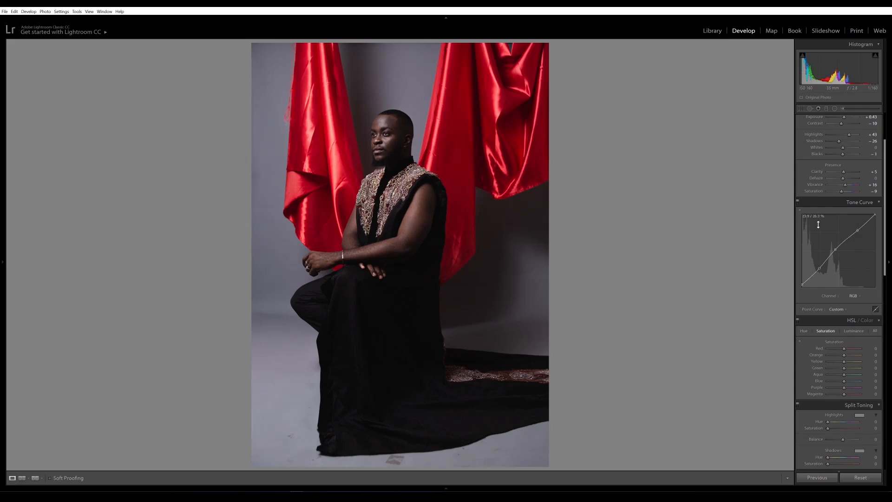
pyautogui.click(798, 202)
pyautogui.click(798, 202)
# Add shadow and highlight points to the blue-channel tone curve and nudge the shadow point slightly
pyautogui.click(855, 296)
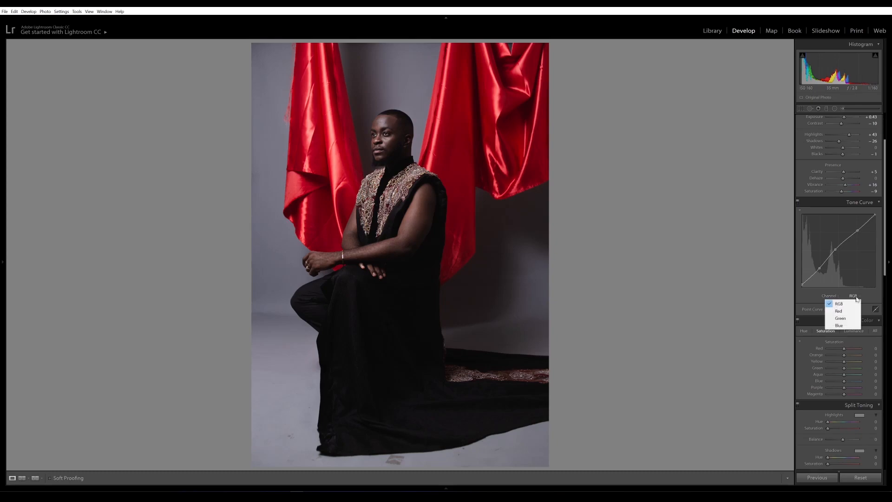
pyautogui.click(849, 326)
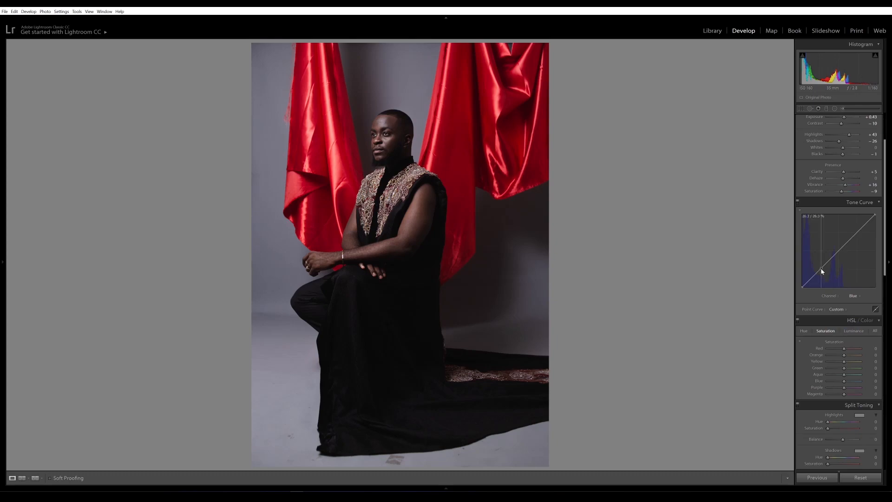
pyautogui.click(856, 232)
pyautogui.moveTo(822, 268); pyautogui.dragTo(821, 268)
# Add three points to the red-channel tone curve, fine-tune its midtones and highlights, and compare the photo before and after
pyautogui.click(854, 296)
pyautogui.click(851, 308)
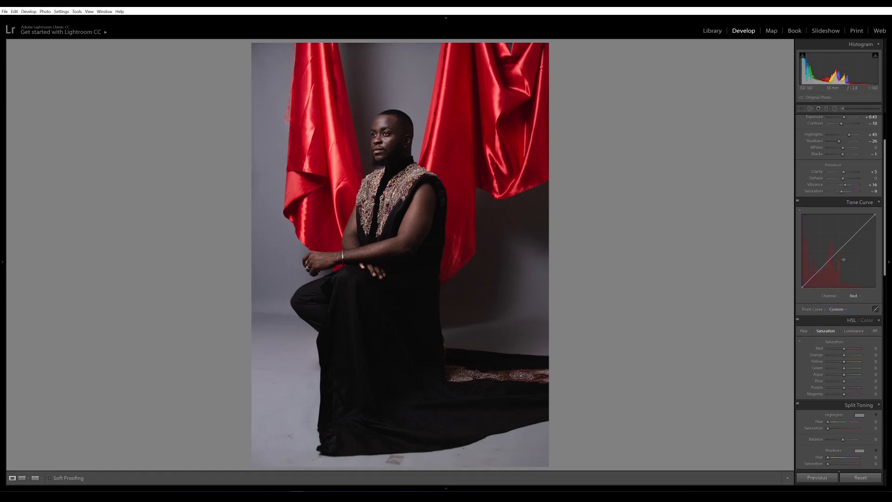
pyautogui.click(821, 270)
pyautogui.click(857, 234)
pyautogui.click(840, 251)
pyautogui.moveTo(841, 252); pyautogui.dragTo(858, 234)
pyautogui.click(854, 295)
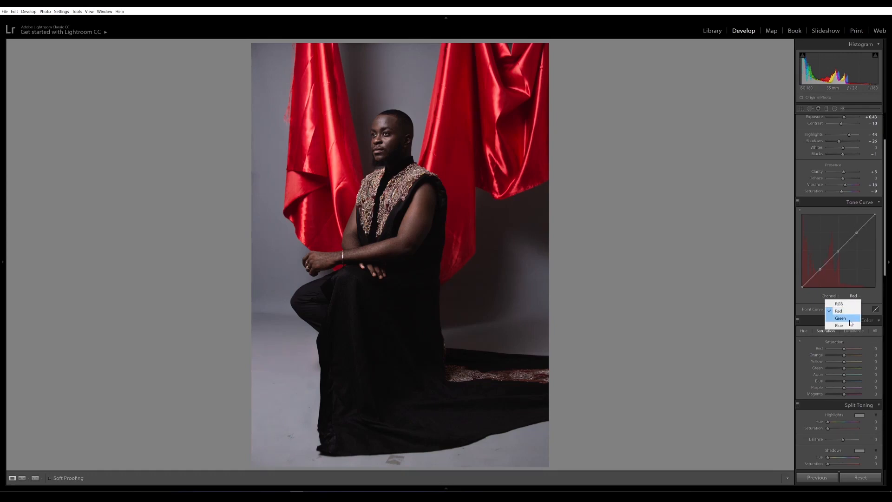
pyautogui.click(769, 321)
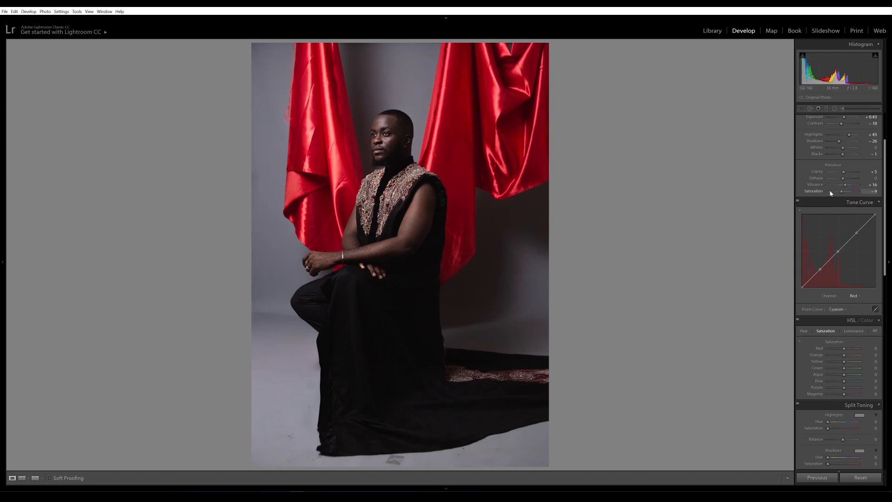
pyautogui.click(798, 203)
pyautogui.press('y')
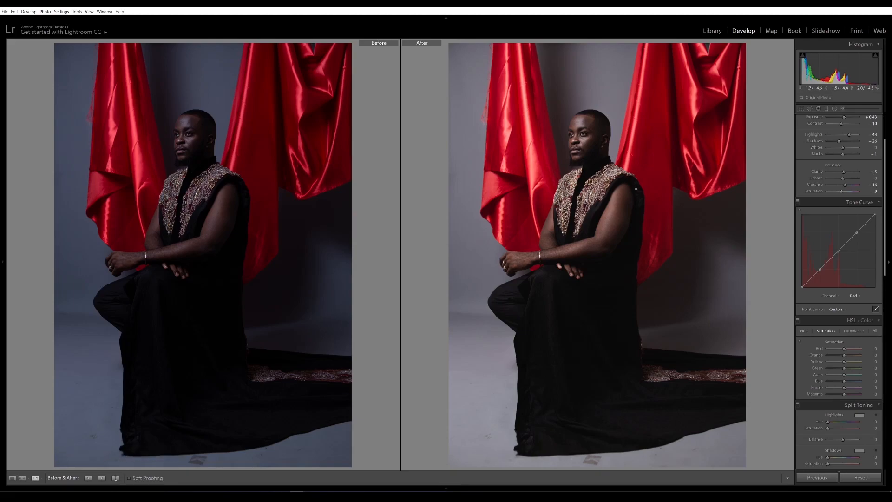
pyautogui.press('y')
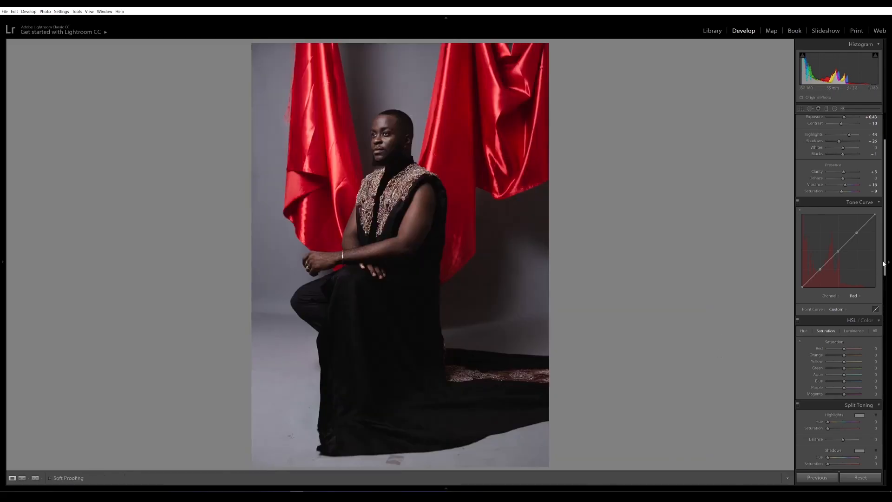
# Set the HSL saturation of red to −9, yellow to −18 and green to −44, and shift the blue hue to −35
pyautogui.scroll(-3, 839, 233)
pyautogui.moveTo(845, 277); pyautogui.dragTo(842, 280)
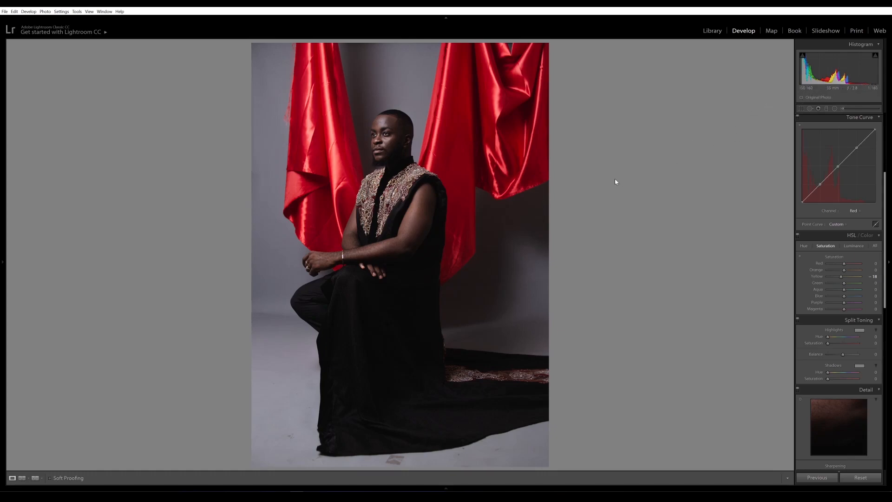
pyautogui.scroll(-2, 828, 294)
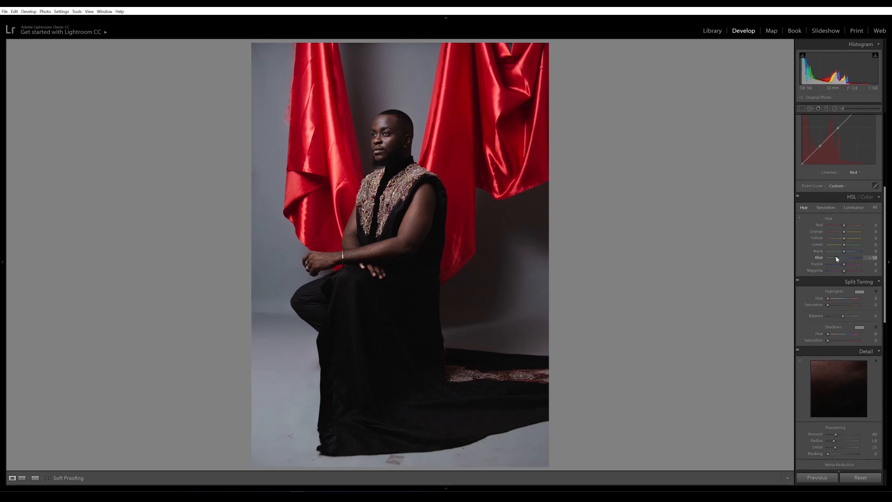
pyautogui.moveTo(837, 257); pyautogui.dragTo(837, 245)
pyautogui.click(826, 207)
pyautogui.moveTo(845, 229); pyautogui.dragTo(837, 226)
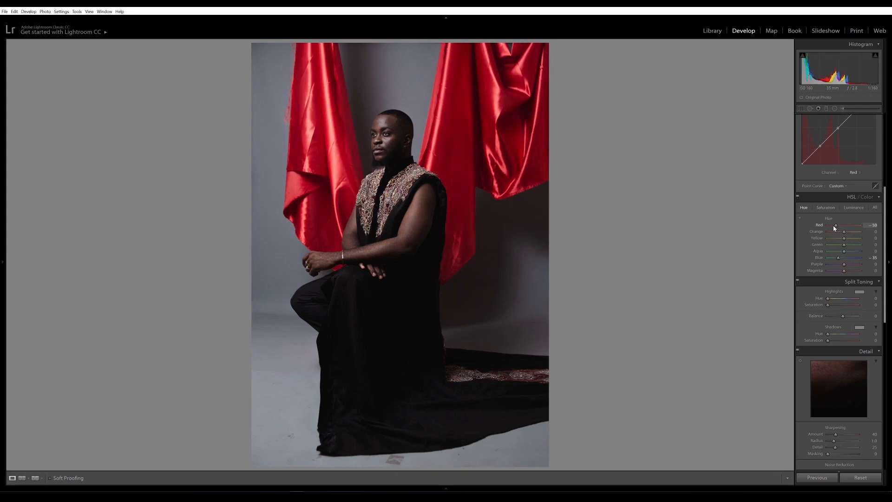
# Try shifting the red hue to +55 and return it to 0
pyautogui.moveTo(834, 226); pyautogui.dragTo(851, 227)
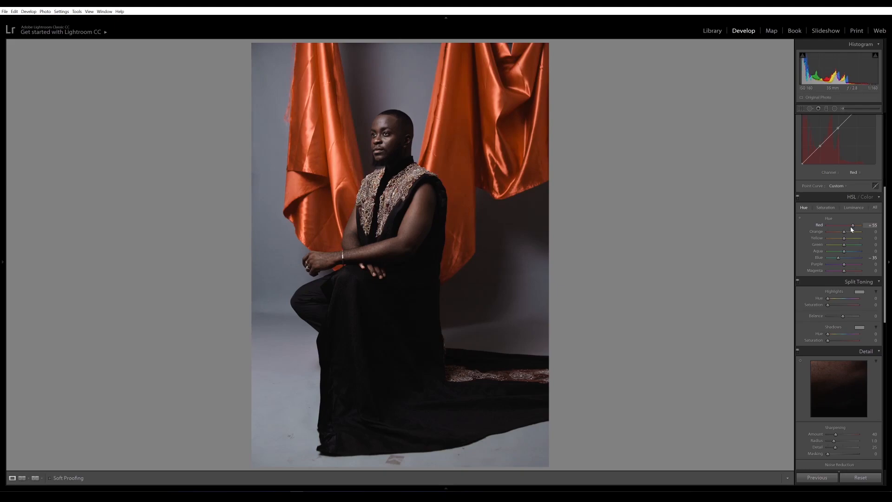
pyautogui.moveTo(851, 229); pyautogui.dragTo(844, 229)
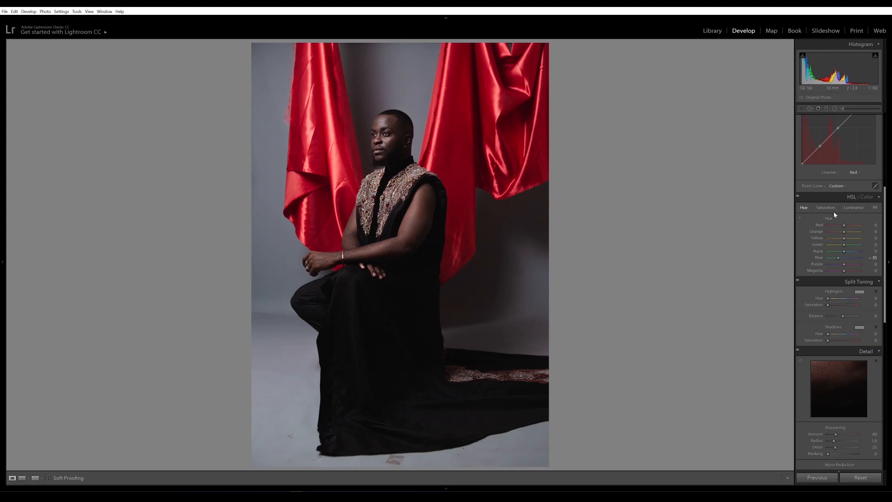
# Compare the photo before and after, and tint the split-toning shadows with hue 34 and saturation 4
pyautogui.click(832, 209)
pyautogui.scroll(-1, 832, 209)
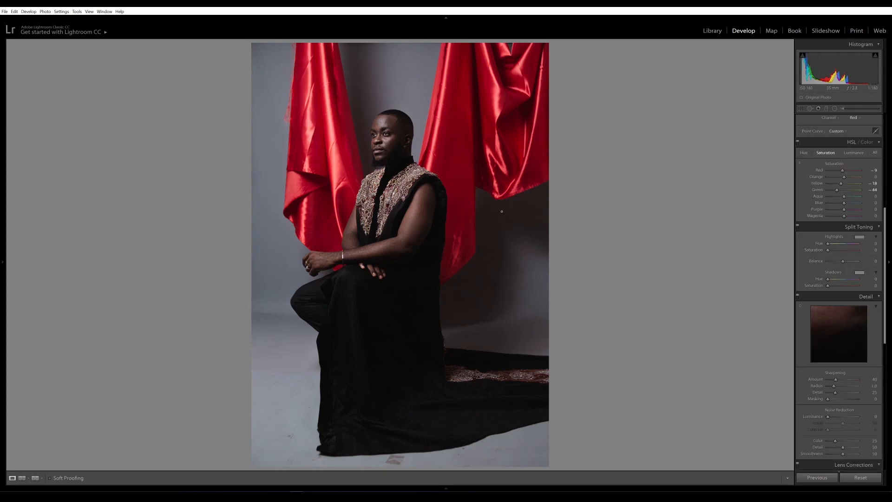
pyautogui.click(35, 477)
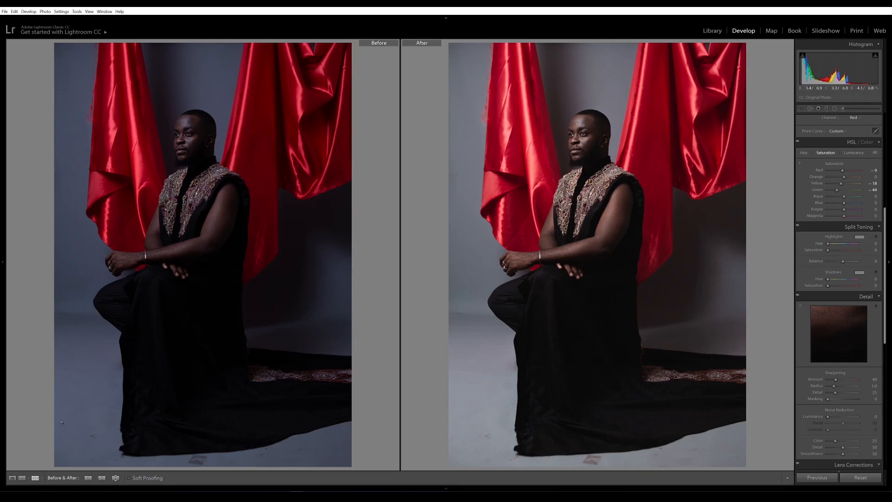
pyautogui.click(12, 479)
pyautogui.click(875, 279)
pyautogui.press('Return')
pyautogui.click(875, 285)
pyautogui.click(875, 286)
pyautogui.write('4')
pyautogui.press('Return')
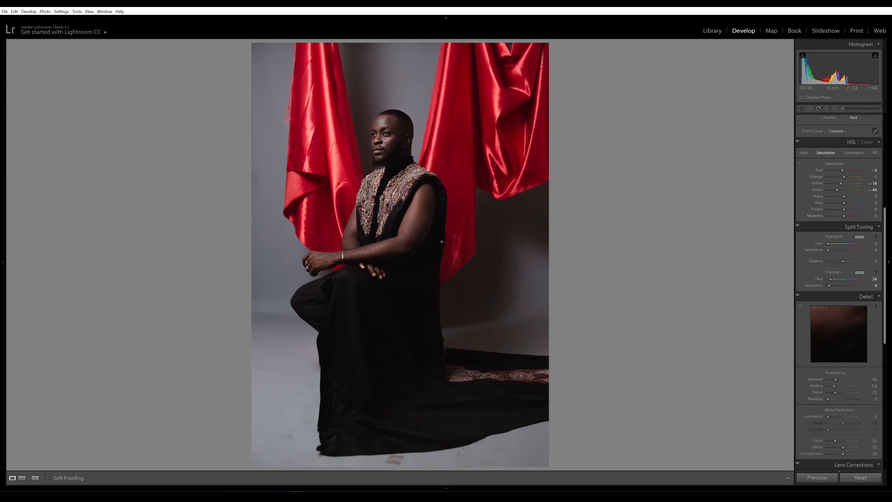
# Tint the split-toning highlights green with hue 132 and saturation 9
pyautogui.click(859, 237)
pyautogui.moveTo(780, 239); pyautogui.dragTo(763, 259)
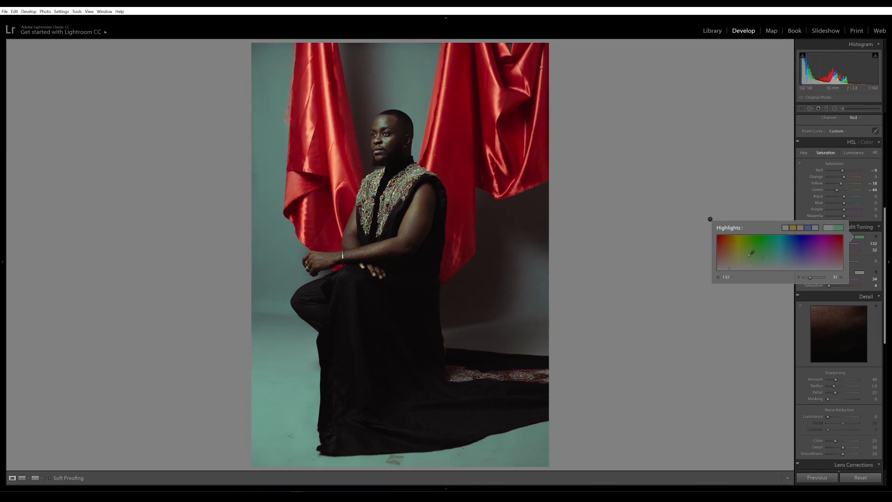
pyautogui.moveTo(808, 279); pyautogui.dragTo(807, 280)
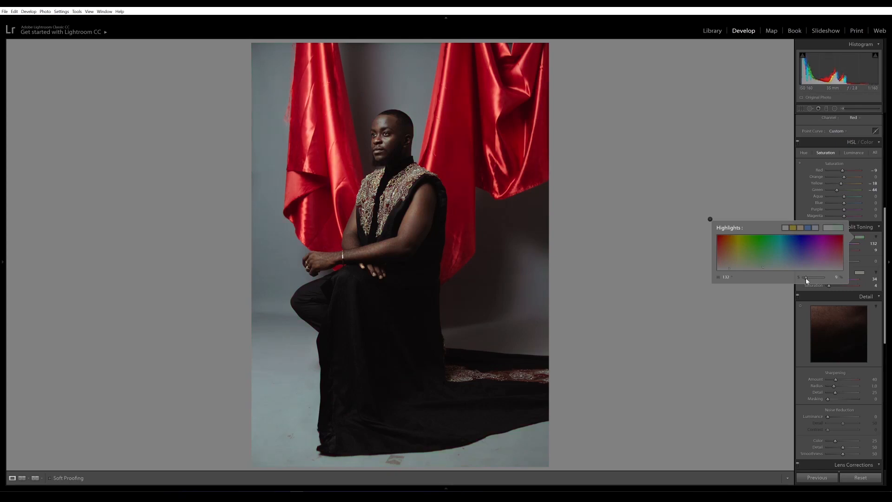
# Compare the portrait before and after side by side, examining the face up close, and return to the single-photo view
pyautogui.hotkey('shift', 'y')
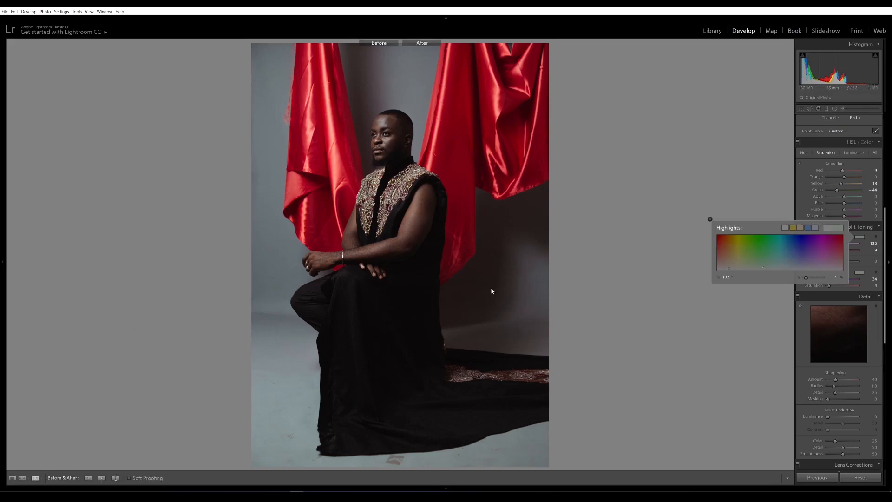
pyautogui.click(710, 218)
pyautogui.click(589, 130)
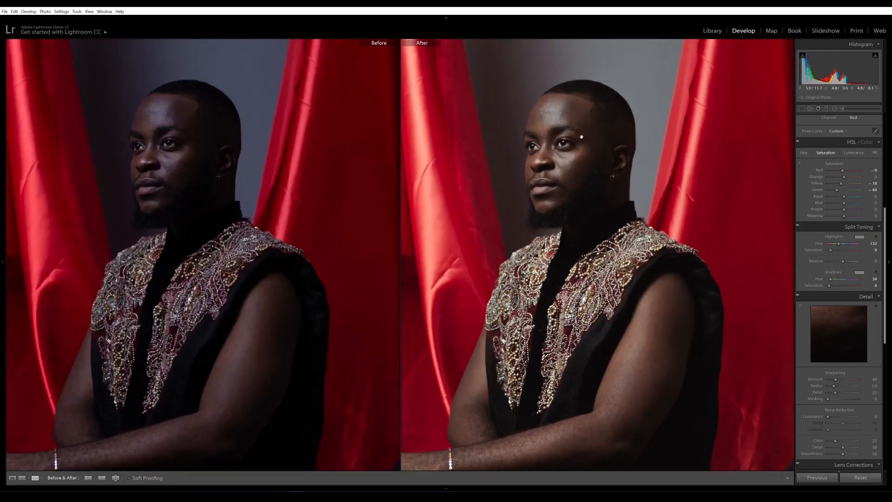
pyautogui.click(571, 167)
pyautogui.click(12, 477)
# Set the sharpening amount to 51
pyautogui.moveTo(886, 322); pyautogui.dragTo(886, 366)
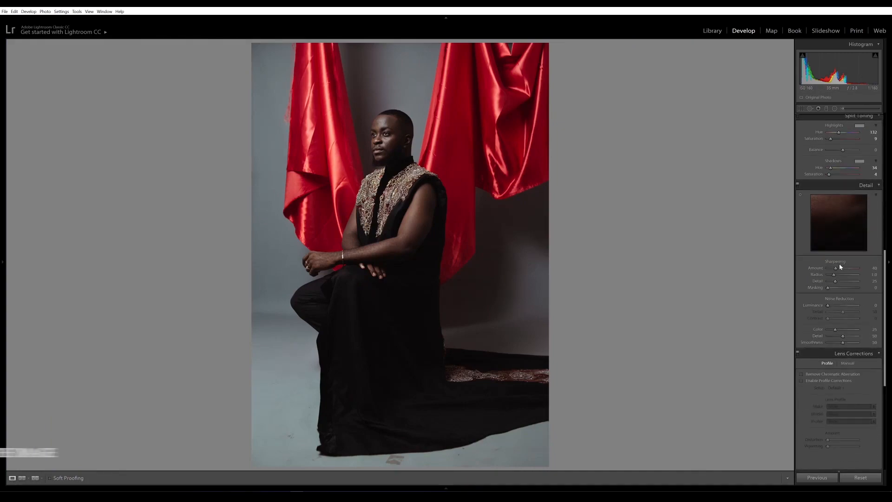
pyautogui.moveTo(837, 270); pyautogui.dragTo(840, 271)
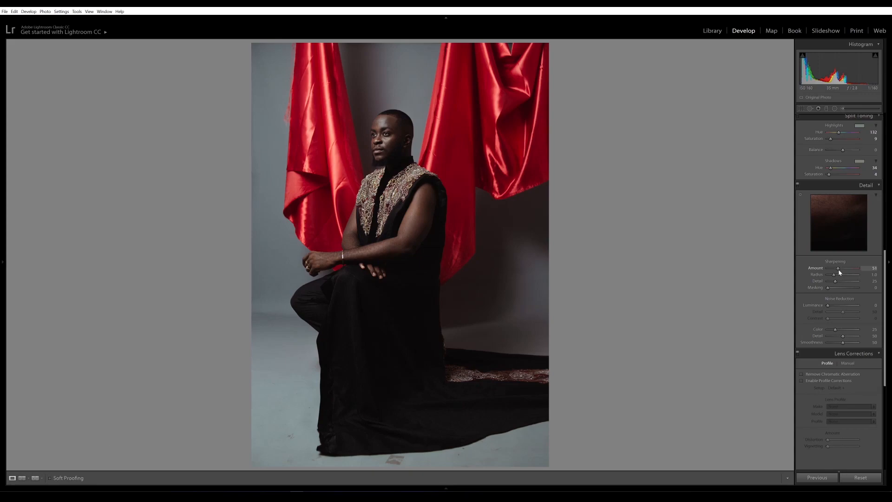
# Enable chromatic aberration removal and lens profile corrections, and compare the photo with and without the lens corrections
pyautogui.scroll(-5, 840, 273)
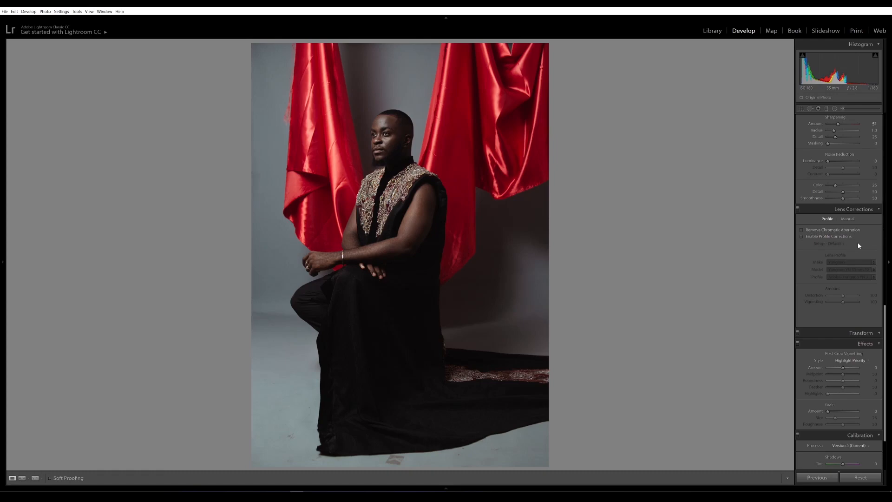
pyautogui.click(802, 230)
pyautogui.click(802, 236)
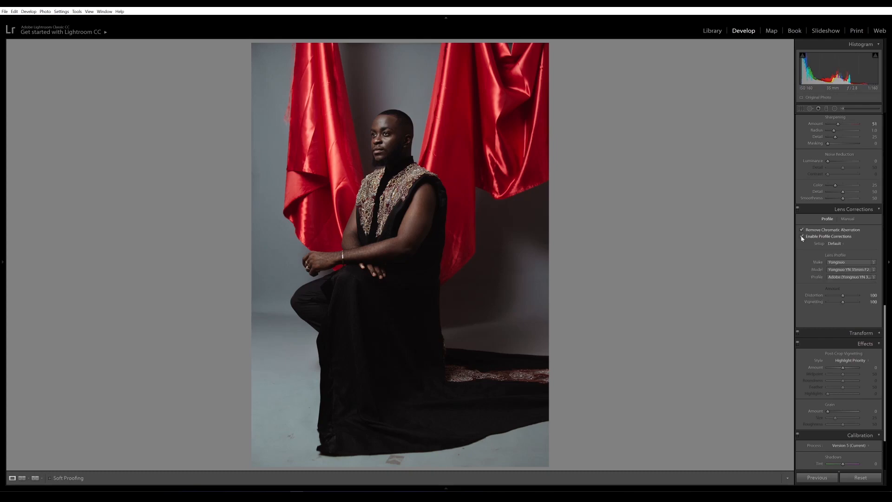
pyautogui.click(798, 209)
pyautogui.click(799, 210)
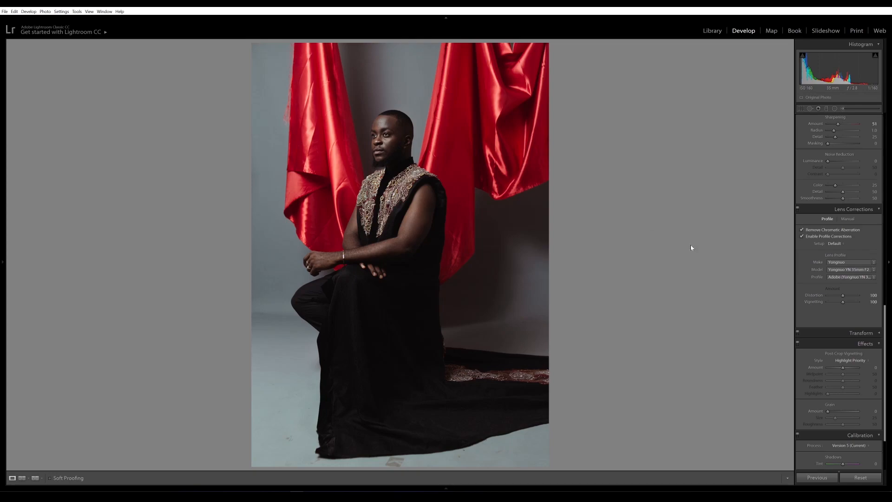
# Set the post-crop vignetting amount to −22
pyautogui.click(860, 333)
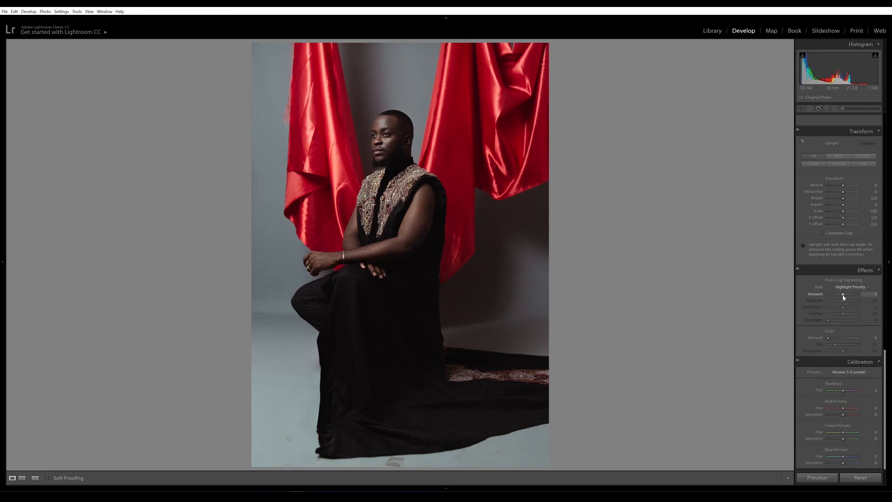
pyautogui.moveTo(842, 295); pyautogui.dragTo(838, 297)
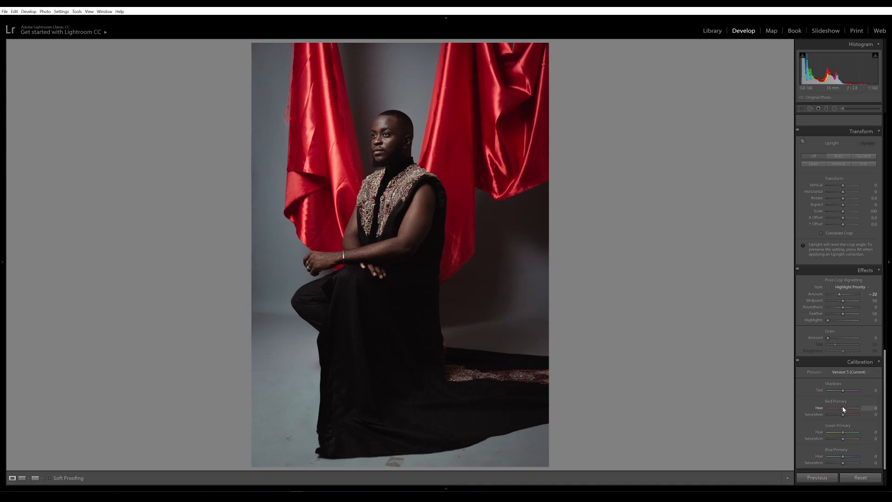
# Set the calibration hues to red primary +24, green primary +32 and blue primary −35, and the red primary saturation to −12
pyautogui.moveTo(843, 408); pyautogui.dragTo(837, 456)
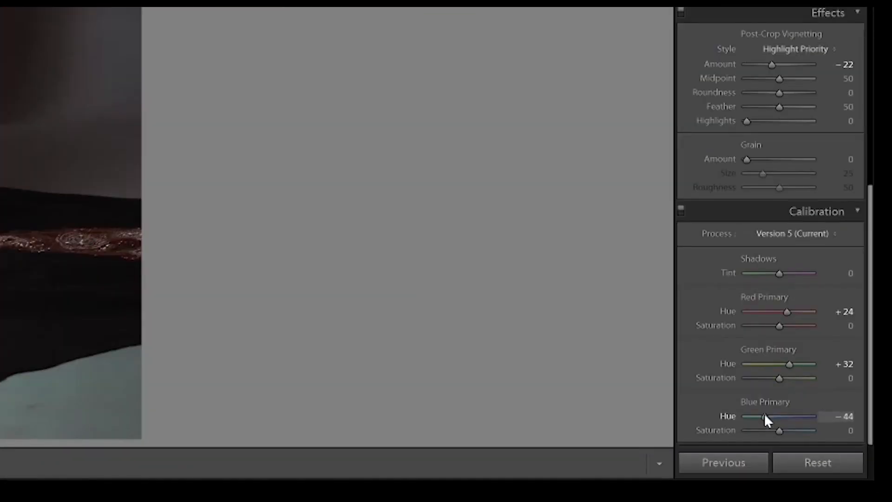
pyautogui.moveTo(765, 413); pyautogui.dragTo(769, 414)
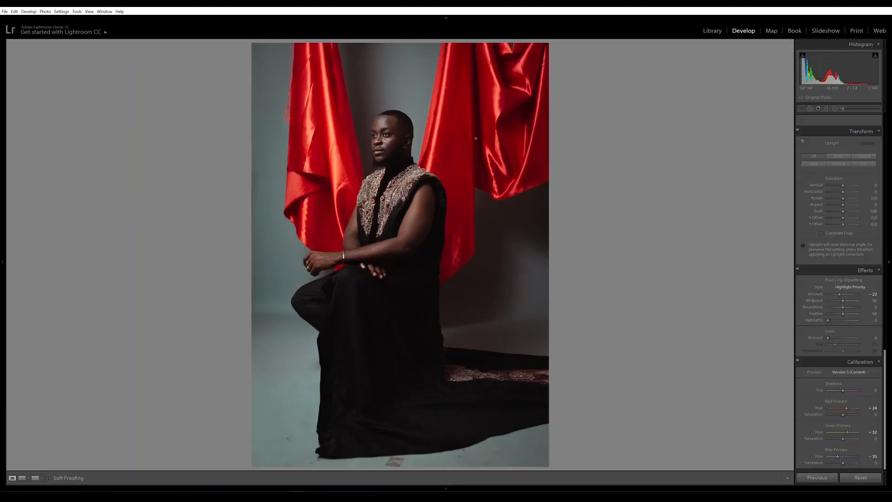
pyautogui.click(798, 361)
pyautogui.click(797, 361)
pyautogui.moveTo(843, 414); pyautogui.dragTo(843, 419)
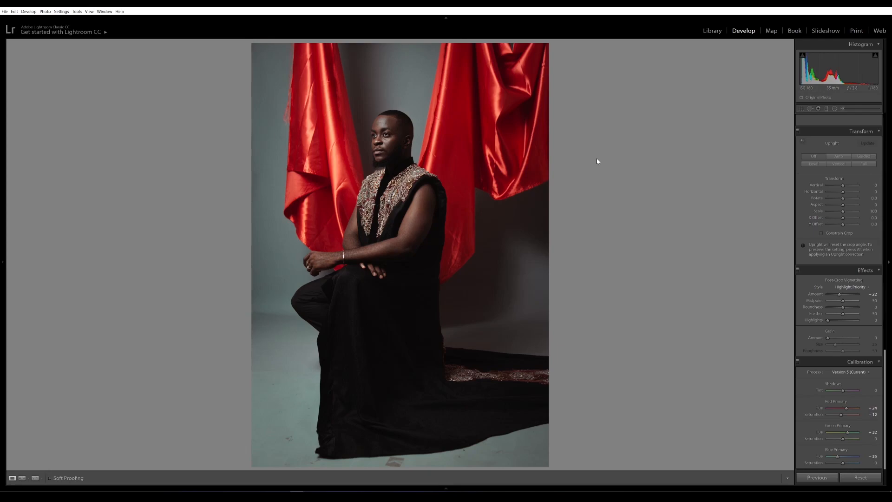
# Compare the calibrated portrait with the original side by side and return to the single-photo view
pyautogui.click(35, 478)
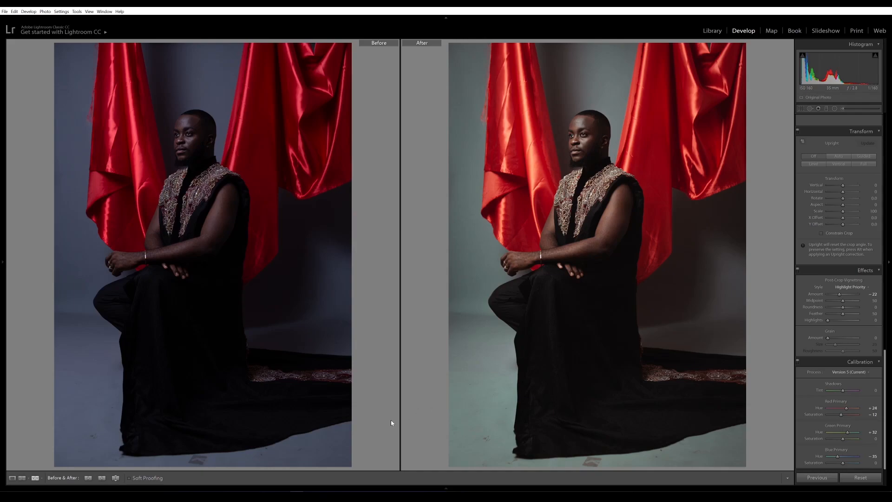
pyautogui.click(13, 478)
pyautogui.click(886, 358)
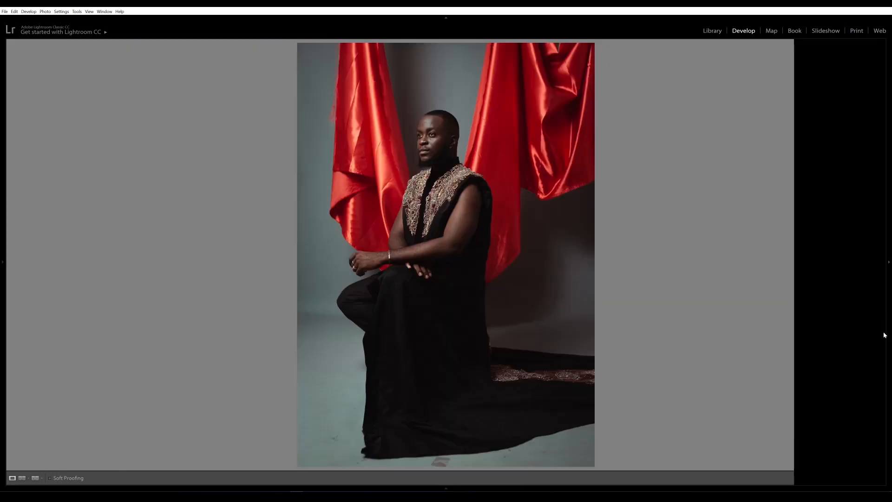
pyautogui.click(886, 334)
# Raise the exposure slightly to about +0.51
pyautogui.moveTo(886, 359); pyautogui.dragTo(886, 122)
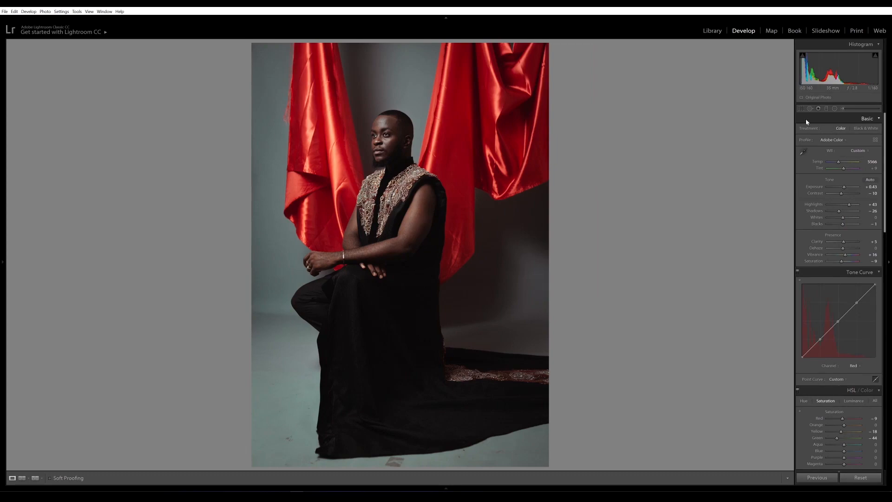
pyautogui.moveTo(830, 81); pyautogui.dragTo(830, 81)
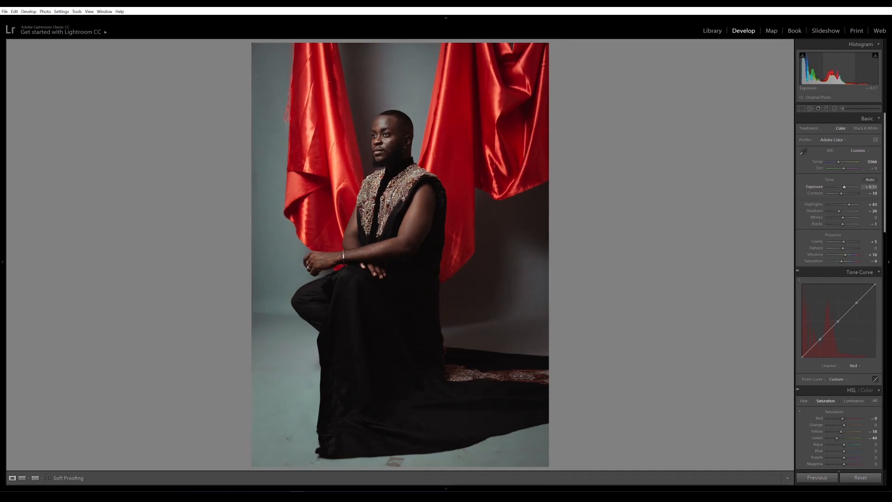
pyautogui.moveTo(832, 80); pyautogui.dragTo(829, 81)
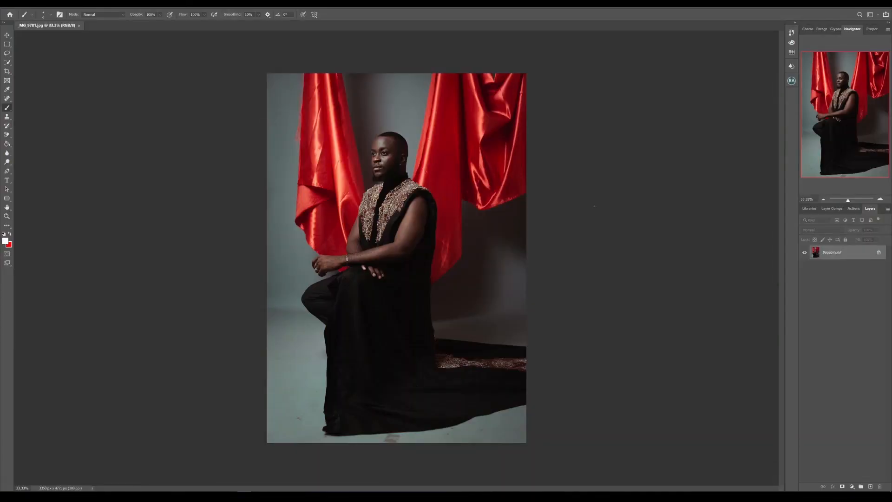
# Switch to Photoshop and duplicate the portrait's Background layer
pyautogui.press('v')
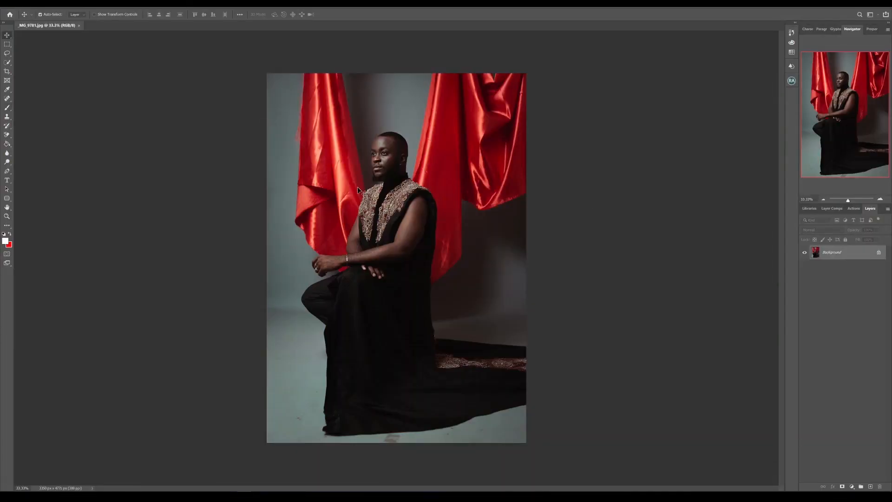
pyautogui.hotkey('ctrl', 'j')
pyautogui.hotkey('ctrl', '0')
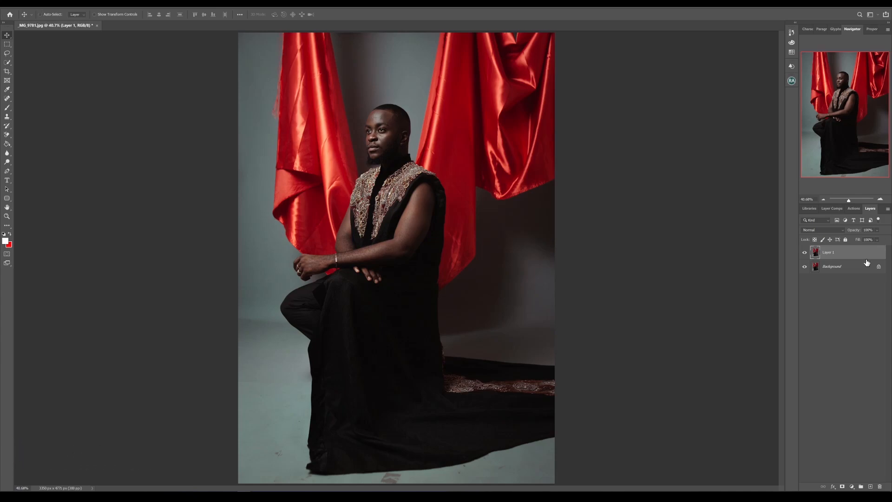
# Remove the blemishes on the forehead and cheek of the duplicated layer with a smaller content-aware Spot Healing Brush
pyautogui.hotkey('ctrl', '+')
pyautogui.hotkey('ctrl', '+')
pyautogui.hotkey('ctrl', '+')
pyautogui.hotkey('ctrl', '+')
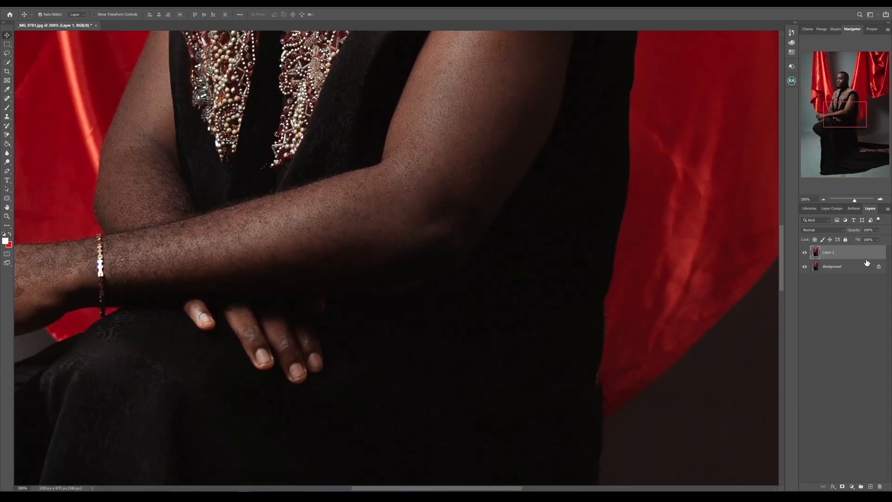
pyautogui.moveTo(781, 258); pyautogui.dragTo(788, 163)
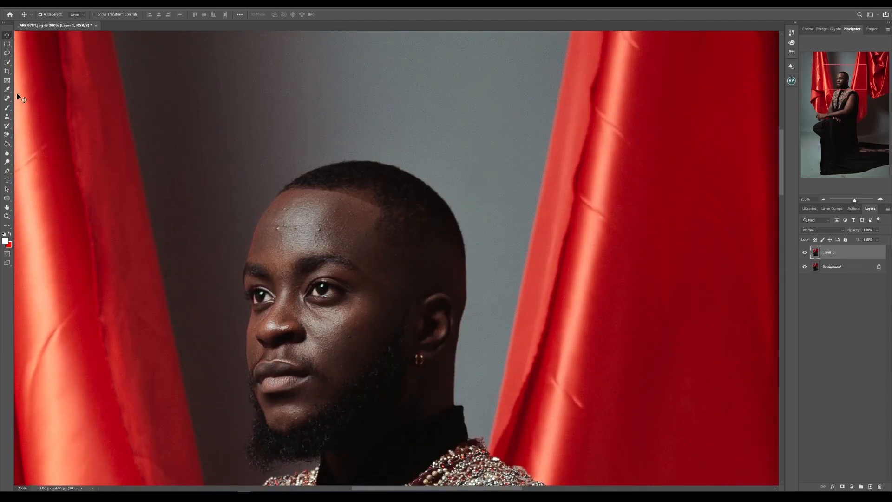
pyautogui.click(7, 62)
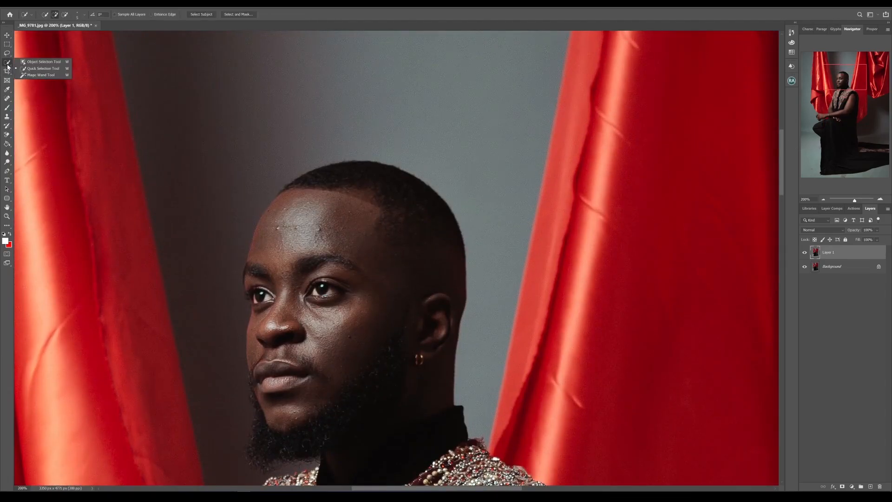
pyautogui.click(7, 98)
pyautogui.click(40, 98)
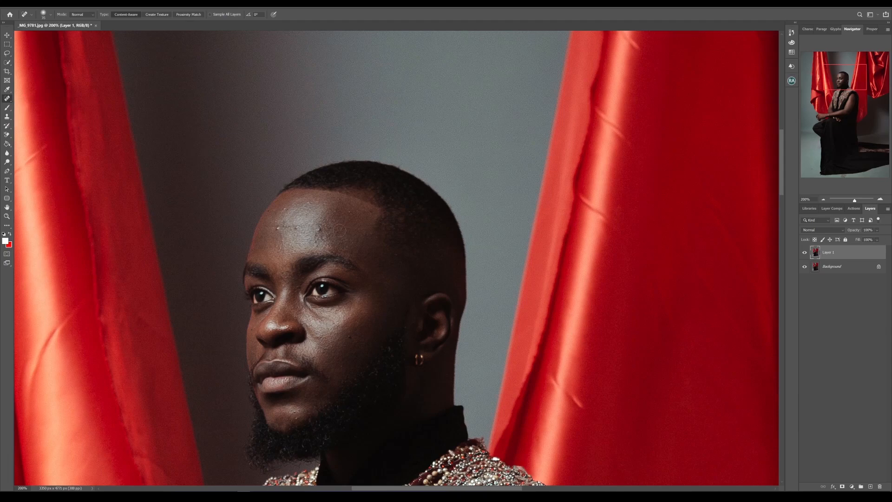
pyautogui.press('[')
pyautogui.click(277, 228)
pyautogui.click(287, 226)
pyautogui.click(285, 209)
pyautogui.click(284, 242)
pyautogui.click(350, 213)
pyautogui.click(335, 212)
pyautogui.click(314, 317)
pyautogui.click(350, 339)
# Sharpen the image with the Beauty Retouch extension and reduce the strength of the sharpening layer
pyautogui.moveTo(782, 187)
pyautogui.mouseDown()
pyautogui.moveTo(741, 250)
pyautogui.moveTo(782, 265)
pyautogui.moveTo(789, 183)
pyautogui.mouseUp()
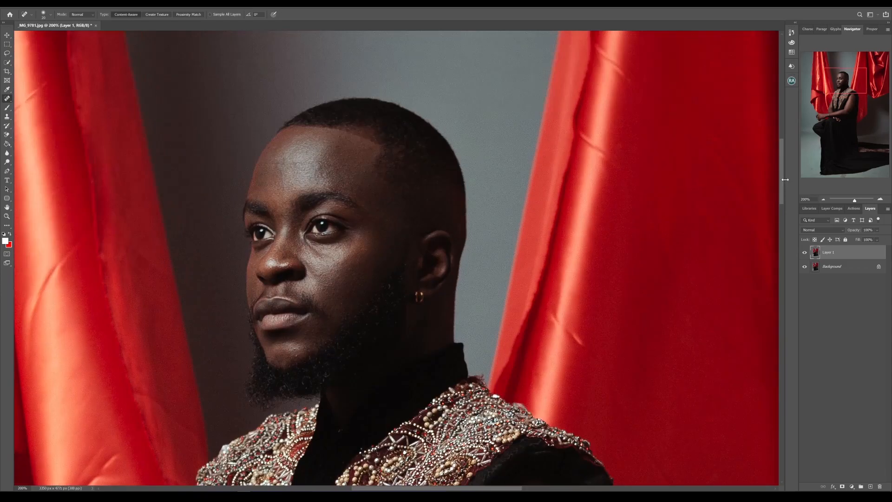
pyautogui.click(793, 81)
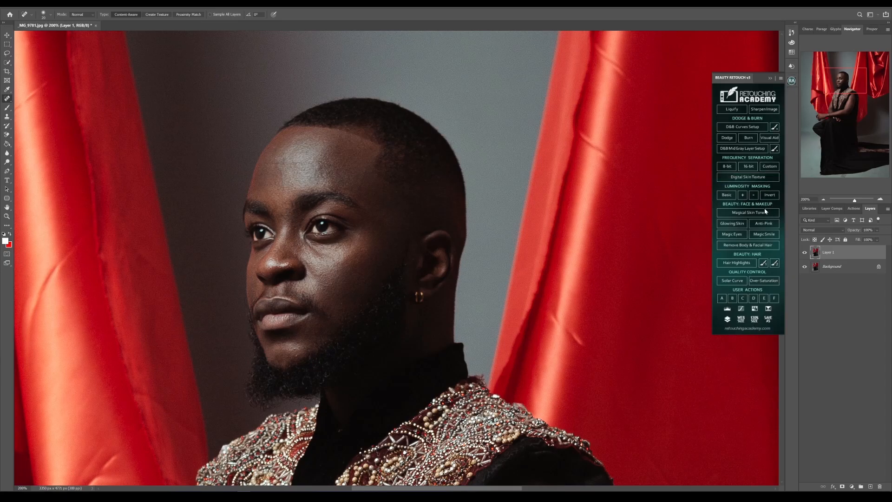
pyautogui.click(765, 109)
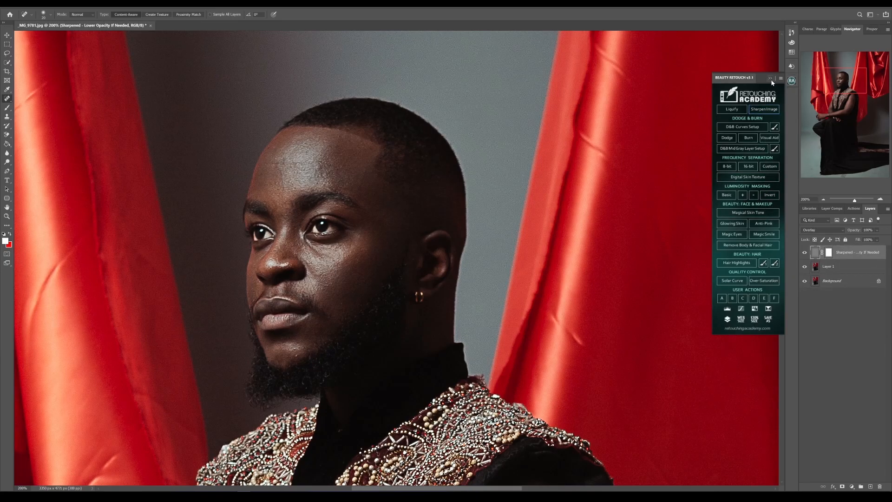
pyautogui.click(877, 231)
pyautogui.moveTo(870, 239); pyautogui.dragTo(866, 239)
# Merge the sharpening layer with Layer 1
pyautogui.click(850, 269)
pyautogui.keyDown('shift'); pyautogui.click(849, 268); pyautogui.keyUp('shift')
pyautogui.hotkey('ctrl', 'e')
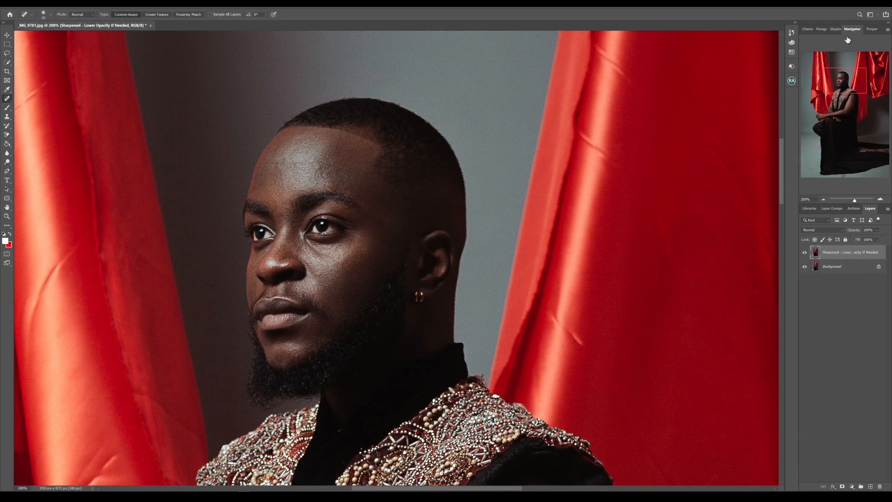
# Run the 8-bit frequency separation from the Beauty Retouch extension with a Gaussian Blur radius of 6 pixels
pyautogui.click(792, 81)
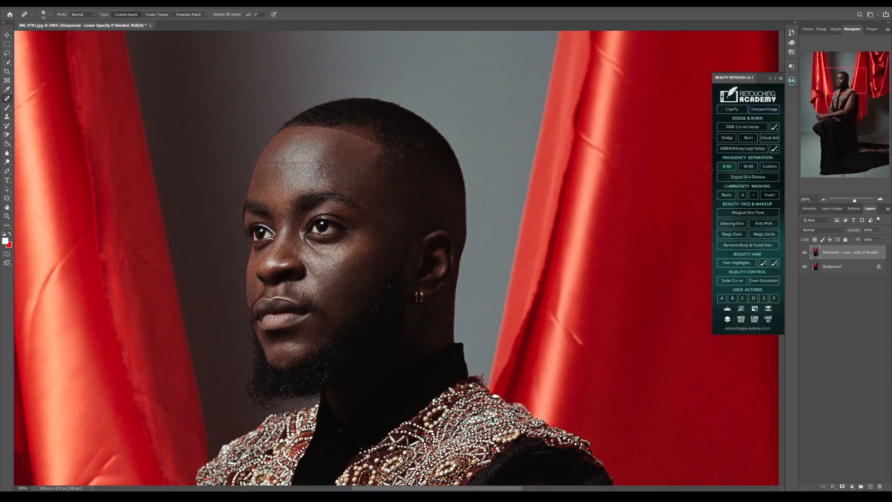
pyautogui.click(728, 166)
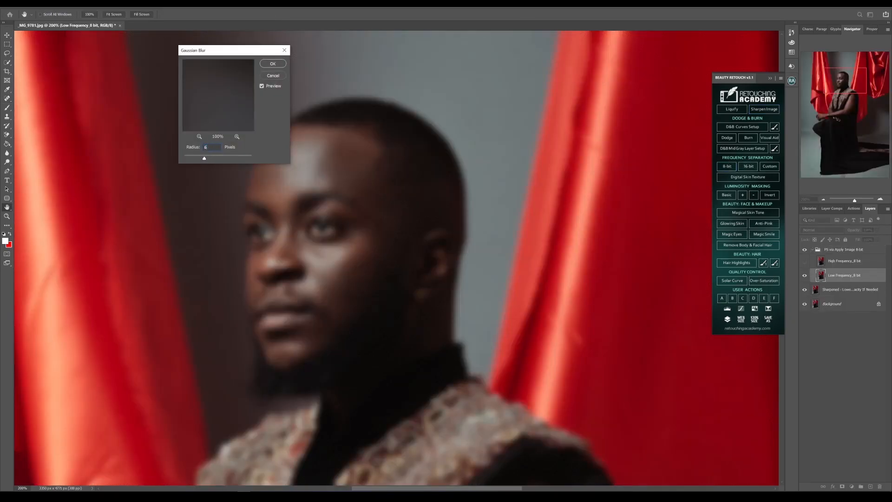
pyautogui.press('Return')
pyautogui.click(770, 79)
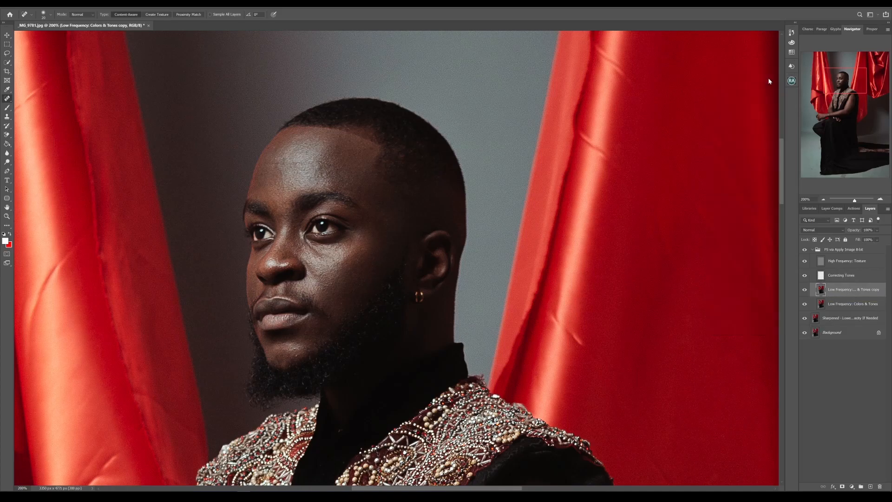
# Blend the skin tones of the face and arms on the low-frequency copy layer with a smaller Mixer Brush
pyautogui.click(7, 108)
pyautogui.click(40, 126)
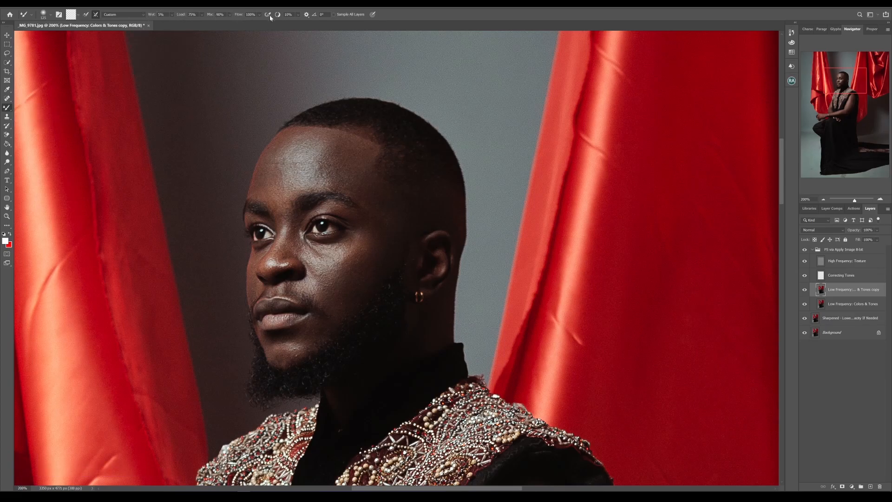
pyautogui.press('[')
pyautogui.press('[')
pyautogui.press('[')
pyautogui.moveTo(782, 181); pyautogui.dragTo(782, 241)
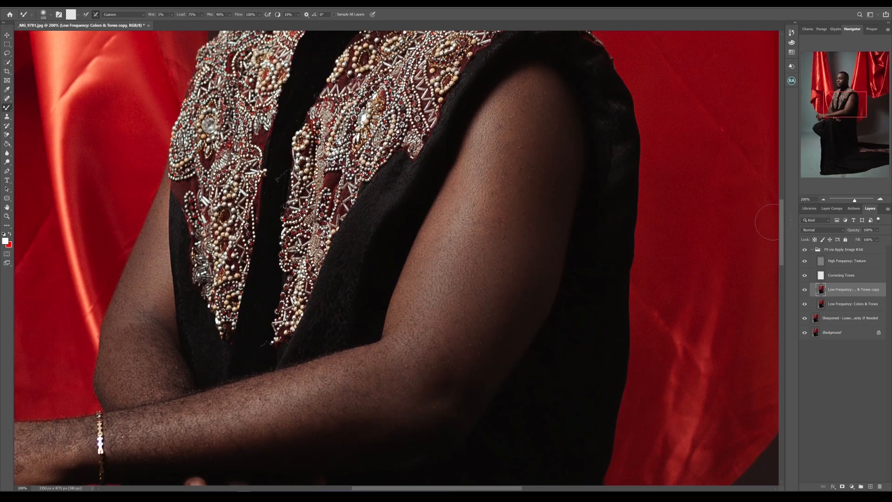
pyautogui.scroll(-5, 351, 165)
pyautogui.scroll(4, 556, 243)
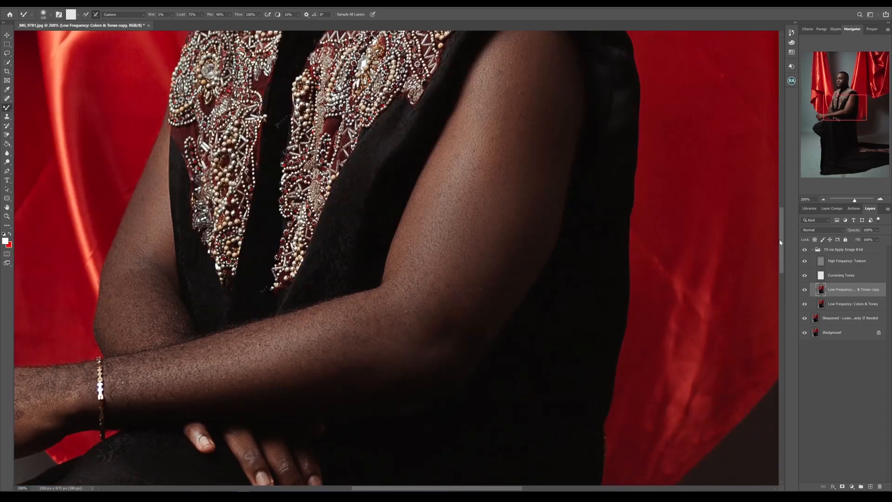
# Compare the portrait with and without the low-frequency copy layer
pyautogui.hotkey('ctrl', '-')
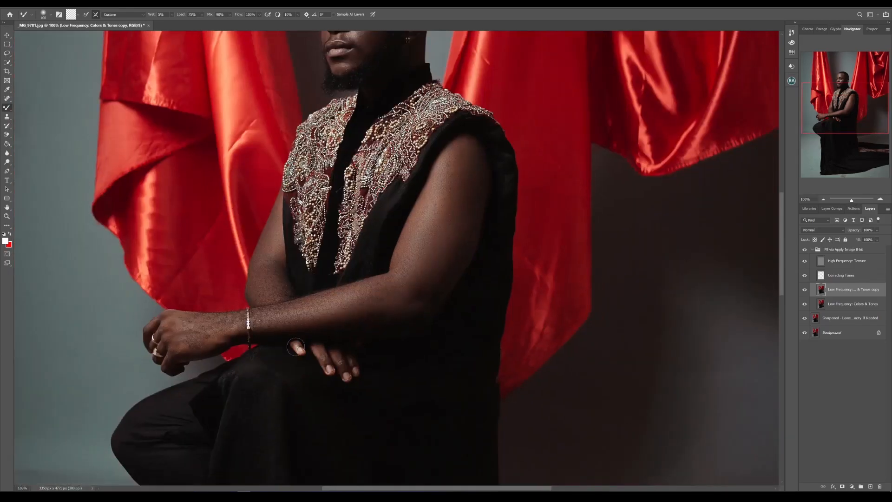
pyautogui.moveTo(782, 272)
pyautogui.mouseDown()
pyautogui.moveTo(781, 306)
pyautogui.moveTo(781, 261)
pyautogui.mouseUp()
pyautogui.click(805, 290)
pyautogui.click(805, 291)
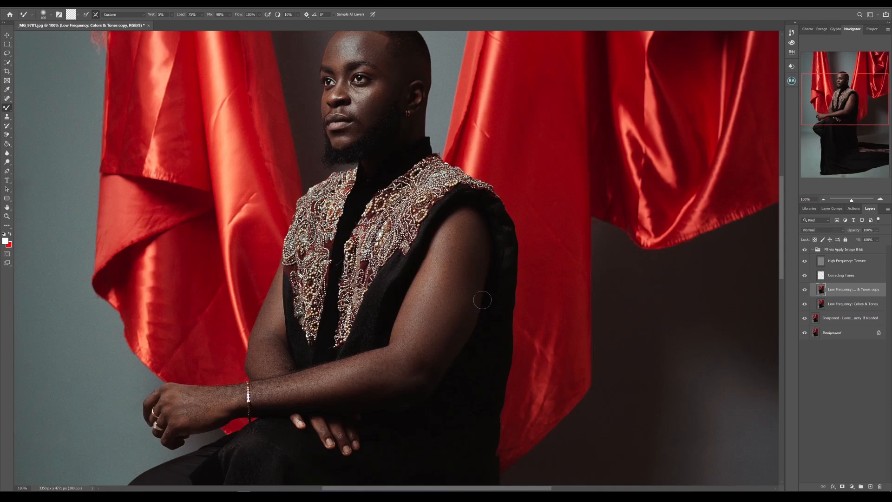
# Collapse the frequency separation group and run the Magic Smile action from the Beauty Retouch extension
pyautogui.hotkey('ctrl', '0')
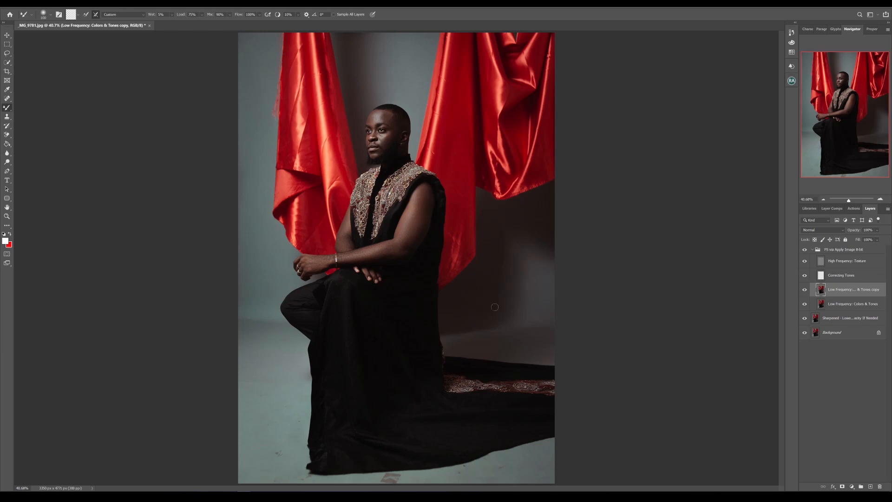
pyautogui.click(812, 249)
pyautogui.click(790, 81)
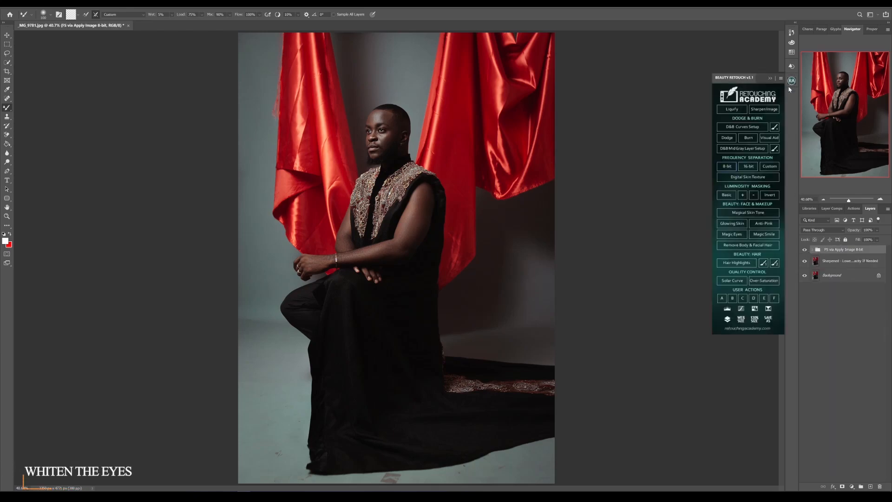
pyautogui.click(761, 233)
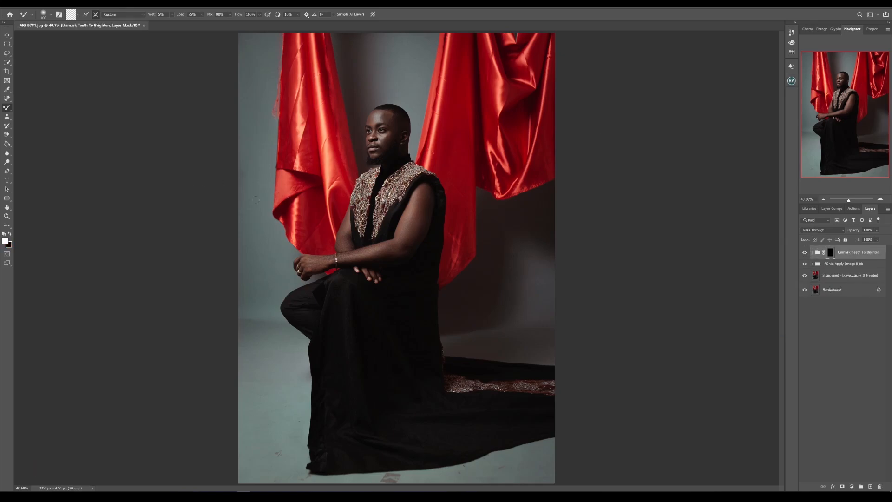
# Whiten the eyes by painting with the Brush on the brightening group's black mask, and compare the result with the group hidden
pyautogui.rightClick(13, 108)
pyautogui.click(40, 108)
pyautogui.moveTo(847, 198); pyautogui.dragTo(856, 199)
pyautogui.moveTo(782, 194); pyautogui.dragTo(782, 156)
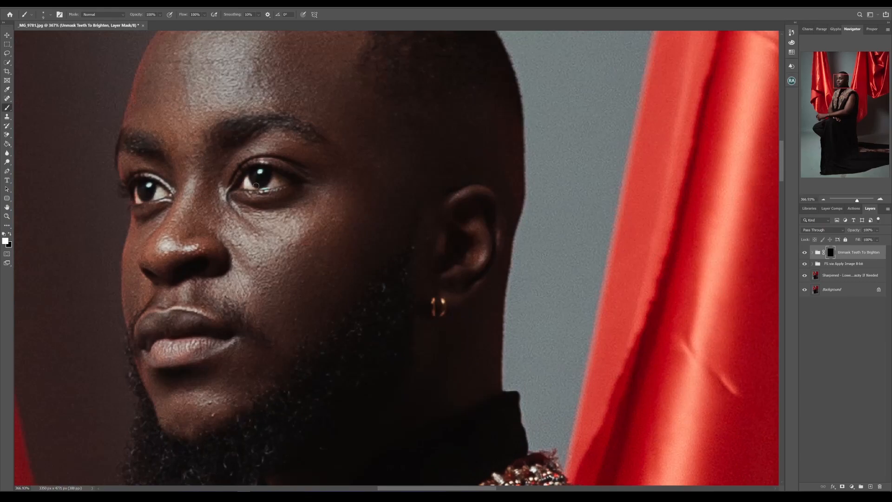
pyautogui.hotkey('ctrl', '1')
pyautogui.click(806, 254)
pyautogui.click(806, 253)
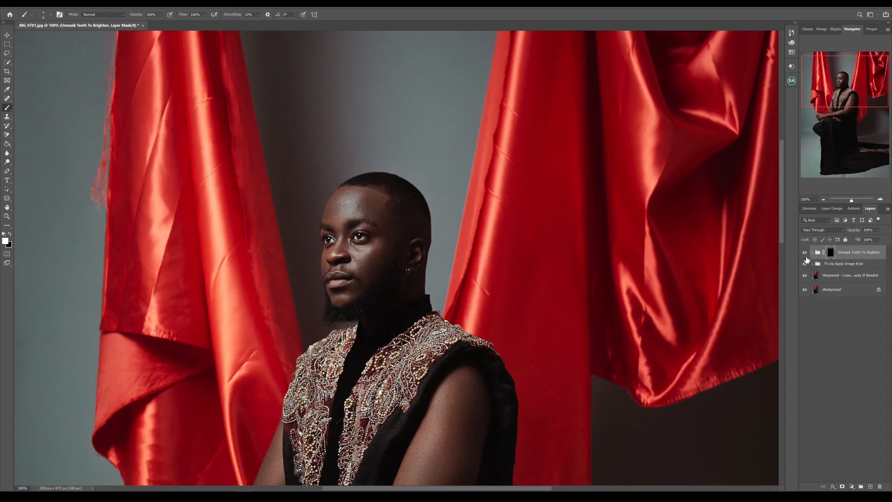
# Lower the opacity of the eye-brightening group to 40%
pyautogui.click(877, 230)
pyautogui.click(871, 238)
pyautogui.click(859, 253)
# Merge the brightening group, frequency separation group and sharpened layer into one layer, compare it with the original, and duplicate it
pyautogui.hotkey('ctrl', '0')
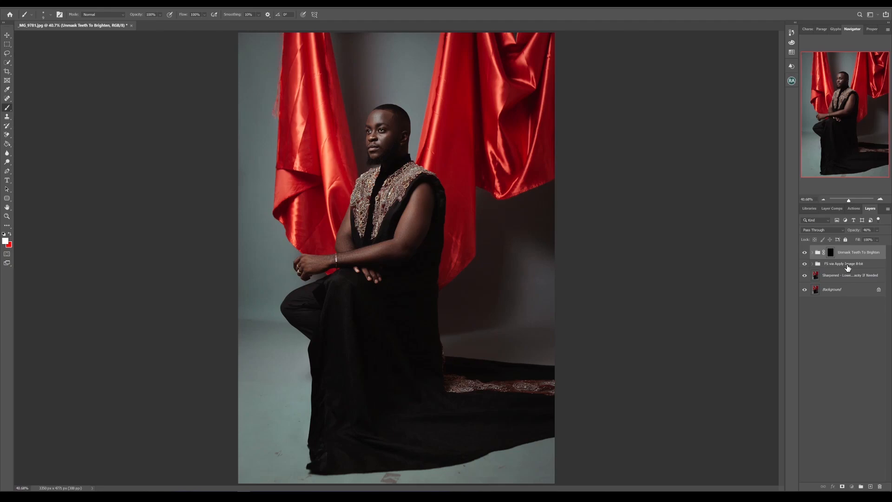
pyautogui.keyDown('shift'); pyautogui.click(844, 274); pyautogui.keyUp('shift')
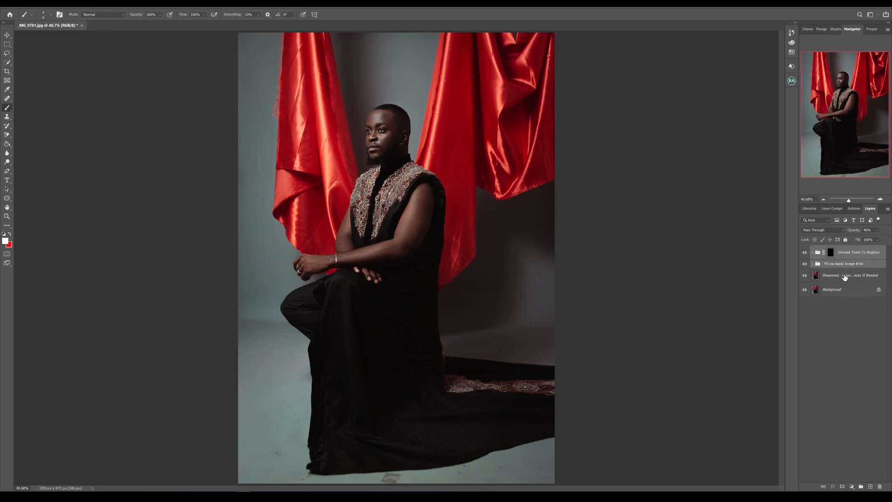
pyautogui.hotkey('ctrl', 'e')
pyautogui.click(806, 254)
pyautogui.click(805, 253)
pyautogui.hotkey('ctrl', 'j')
# Remove the stains, scuffs and tape mark from the floor around the robe's hem with a smaller Clone Stamp brush
pyautogui.hotkey('ctrl', '+')
pyautogui.hotkey('ctrl', '+')
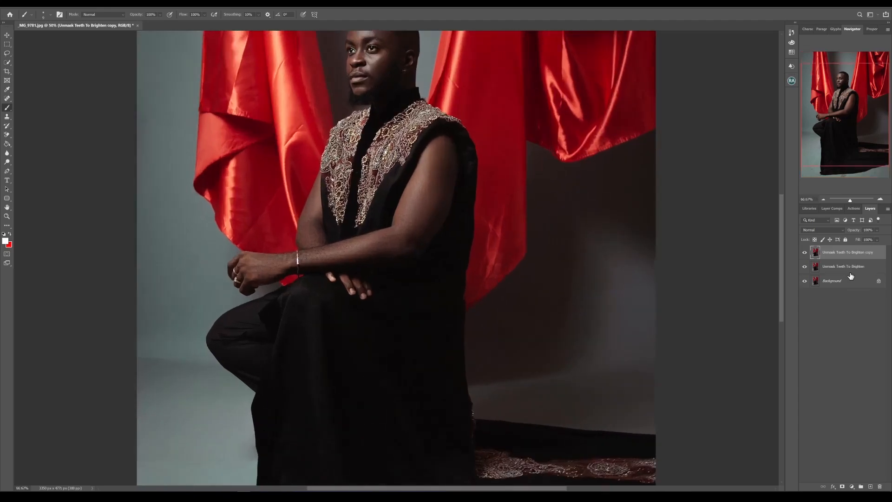
pyautogui.moveTo(783, 244); pyautogui.dragTo(781, 334)
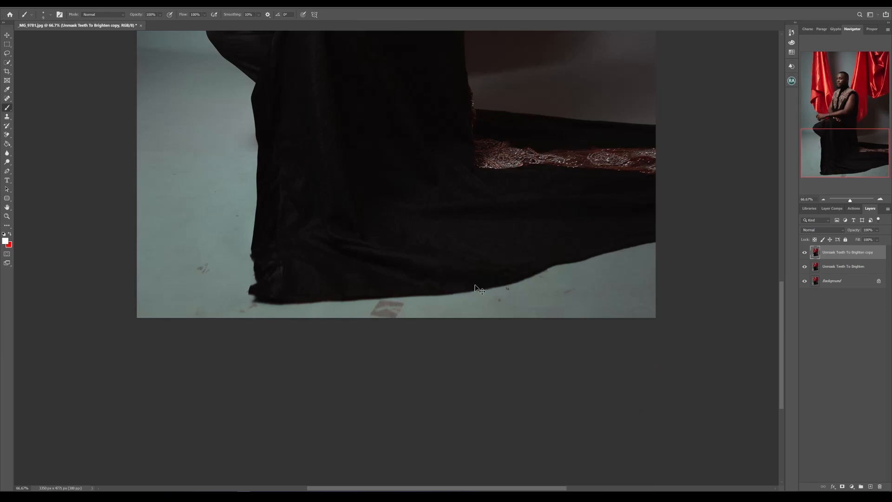
pyautogui.hotkey('ctrl', '+')
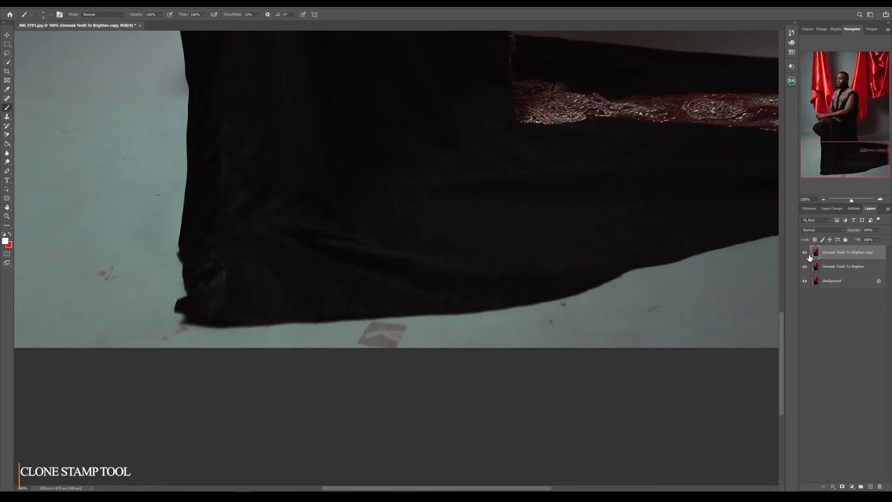
pyautogui.click(7, 117)
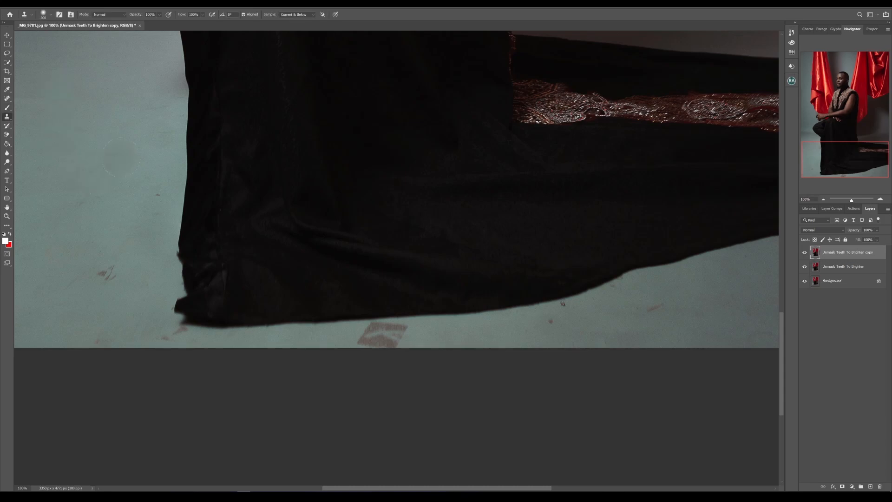
pyautogui.click(105, 260)
pyautogui.press('[')
pyautogui.press('[')
pyautogui.press('[')
pyautogui.moveTo(406, 331)
pyautogui.mouseDown()
pyautogui.moveTo(341, 334)
pyautogui.moveTo(391, 344)
pyautogui.mouseUp()
pyautogui.keyDown('alt'); pyautogui.click(343, 335); pyautogui.keyUp('alt')
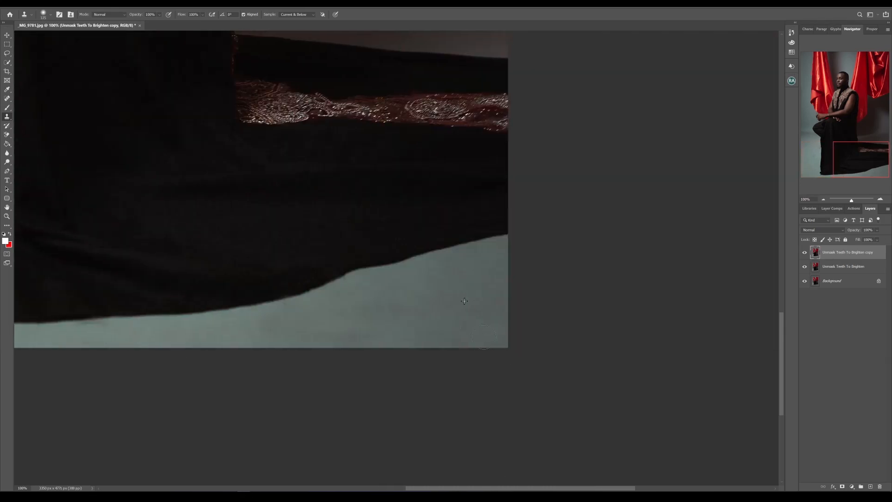
# Clone floor texture over the wall-to-floor transition beside the bent knee, undoing the last stamp
pyautogui.moveTo(782, 346); pyautogui.dragTo(777, 253)
pyautogui.moveTo(851, 200); pyautogui.dragTo(851, 200)
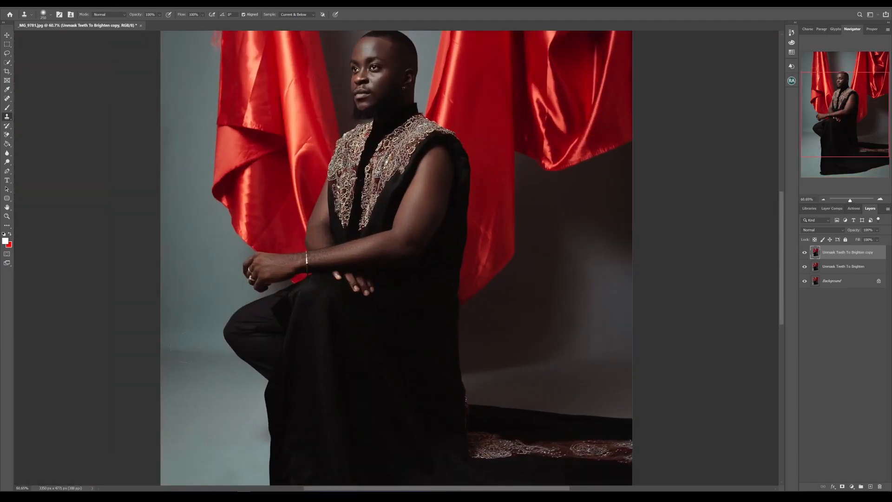
pyautogui.moveTo(194, 354); pyautogui.dragTo(198, 356)
pyautogui.keyDown('alt'); pyautogui.click(211, 384); pyautogui.keyUp('alt')
pyautogui.click(202, 365)
pyautogui.click(222, 362)
pyautogui.hotkey('ctrl', 'z')
pyautogui.scroll(-3, 581, 311)
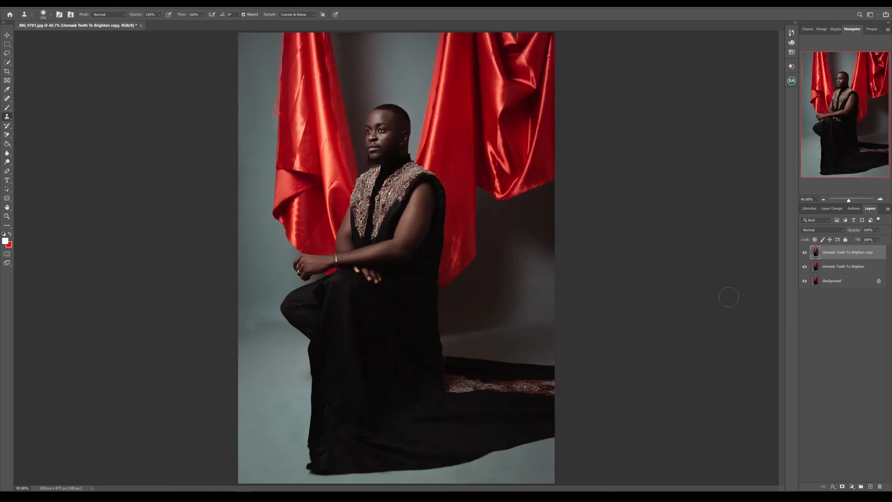
# Run the 8-bit frequency separation from the Beauty Retouch extension again and duplicate its Low Frequency: Colors & Tones layer
pyautogui.click(792, 81)
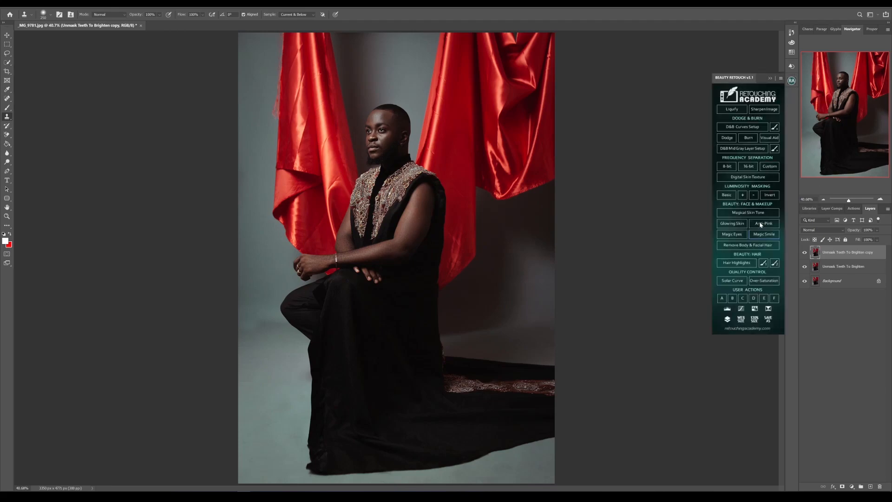
pyautogui.click(728, 167)
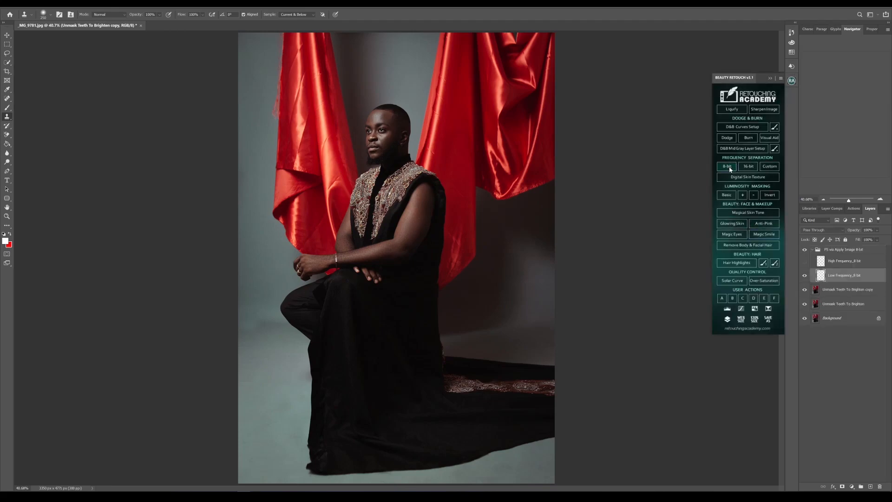
pyautogui.press('Return')
pyautogui.click(842, 291)
pyautogui.hotkey('ctrl', 'j')
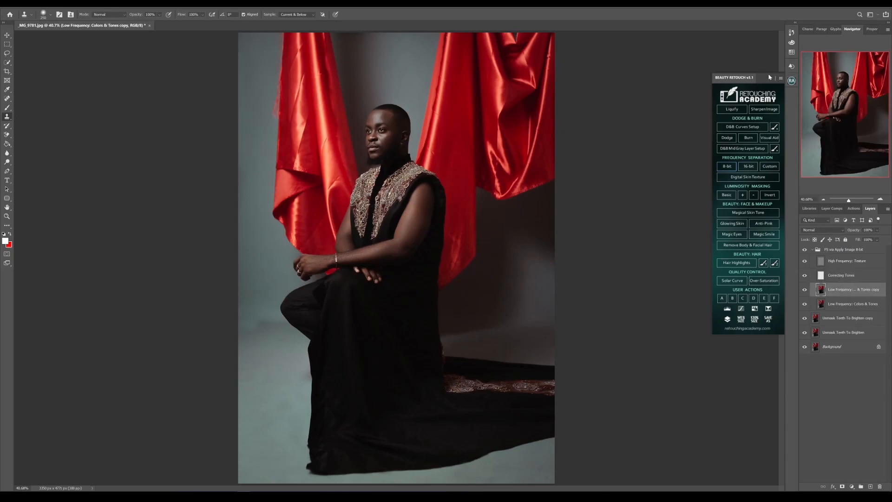
pyautogui.click(769, 79)
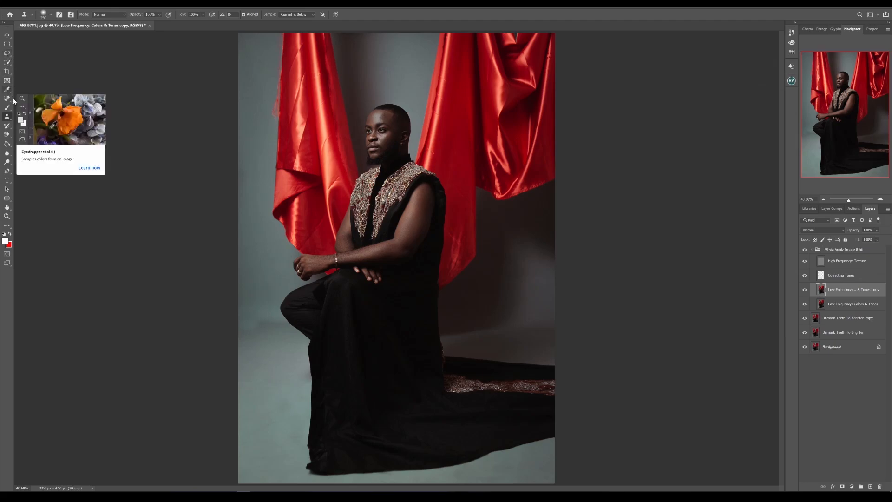
# Lasso the uneven backdrop patch beside the bent knee, smooth it with Gaussian Blur, deselect, and compare the result
pyautogui.click(7, 53)
pyautogui.click(37, 53)
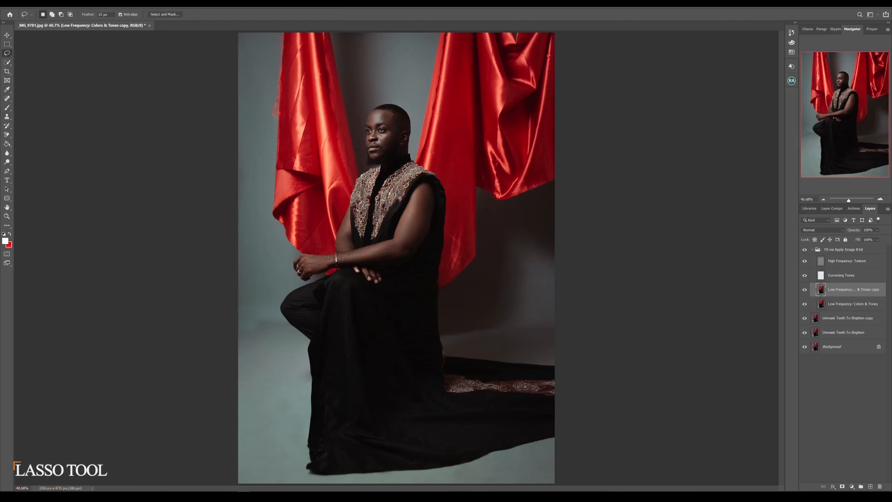
pyautogui.moveTo(849, 200); pyautogui.dragTo(853, 201)
pyautogui.moveTo(782, 258); pyautogui.dragTo(784, 325)
pyautogui.moveTo(425, 488); pyautogui.dragTo(380, 488)
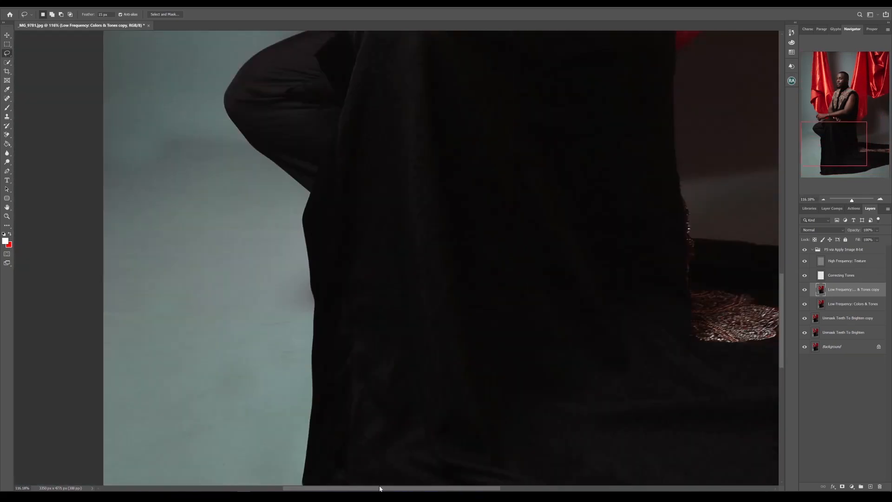
pyautogui.moveTo(224, 138); pyautogui.dragTo(257, 234)
pyautogui.rightClick(215, 197)
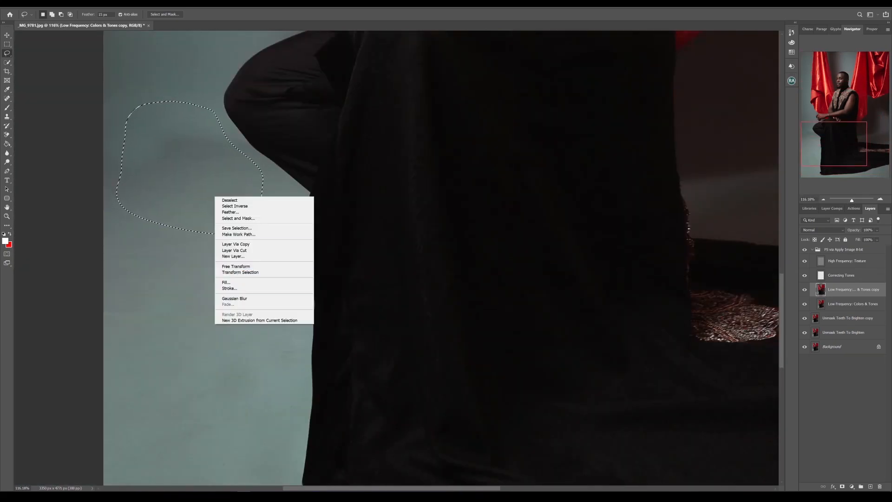
pyautogui.click(95, 7)
pyautogui.click(95, 7)
pyautogui.moveTo(128, 76)
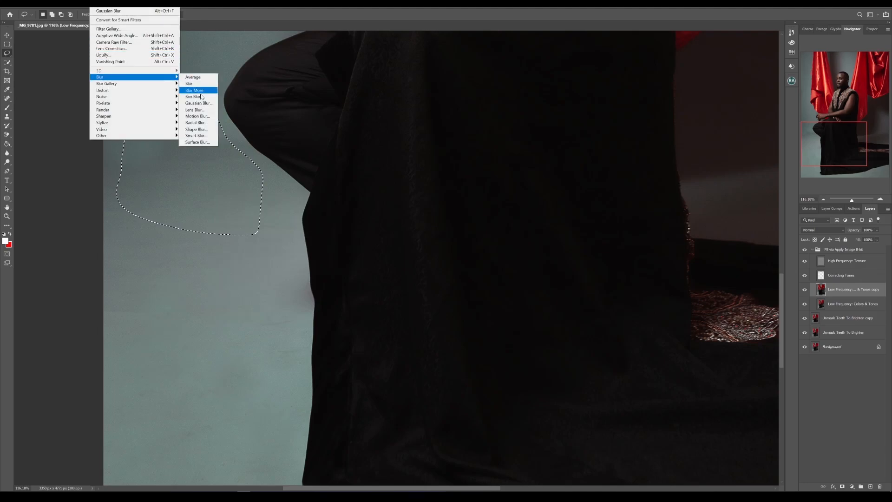
pyautogui.click(195, 90)
pyautogui.click(221, 157)
pyautogui.moveTo(225, 51); pyautogui.dragTo(436, 73)
pyautogui.click(484, 86)
pyautogui.hotkey('ctrl', 'd')
pyautogui.click(806, 291)
pyautogui.click(806, 291)
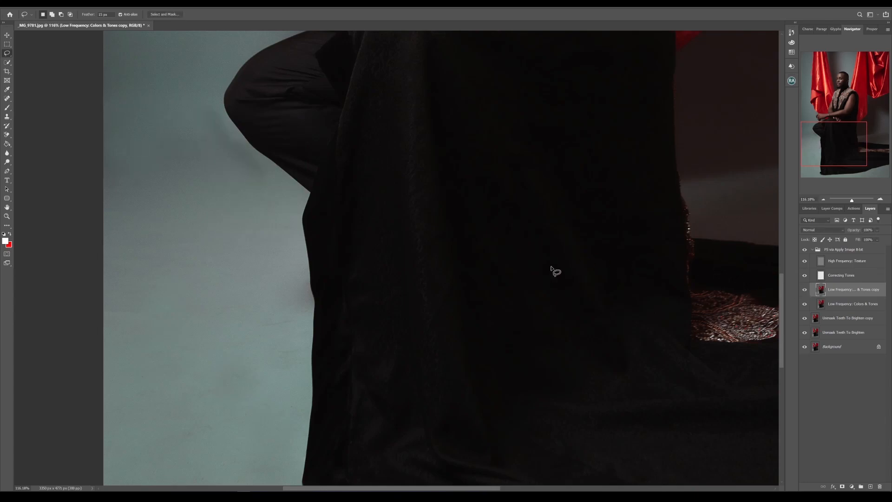
# Lasso a patch on the front of the black robe below the knee and smooth it with Gaussian Blur
pyautogui.hotkey('ctrl', '-')
pyautogui.hotkey('ctrl', '-')
pyautogui.hotkey('ctrl', '-')
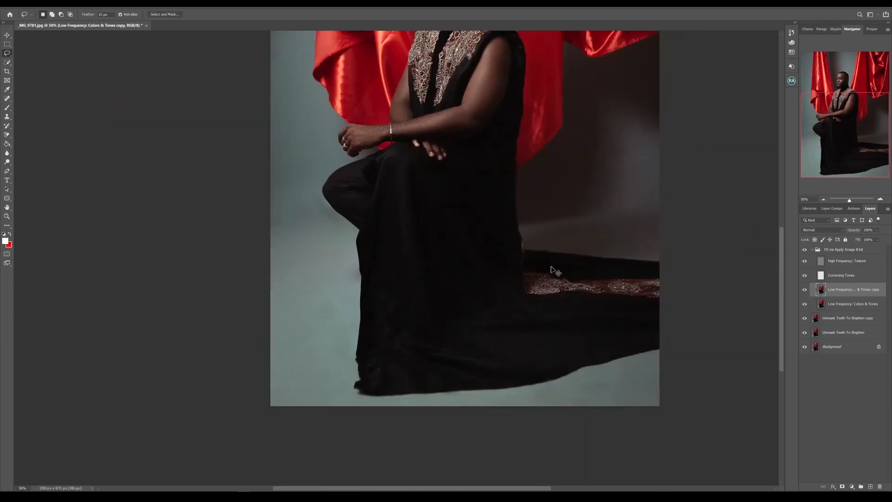
pyautogui.scroll(2, 551, 270)
pyautogui.moveTo(316, 321)
pyautogui.mouseDown()
pyautogui.moveTo(314, 309)
pyautogui.moveTo(296, 301)
pyautogui.moveTo(291, 365)
pyautogui.moveTo(335, 377)
pyautogui.mouseUp()
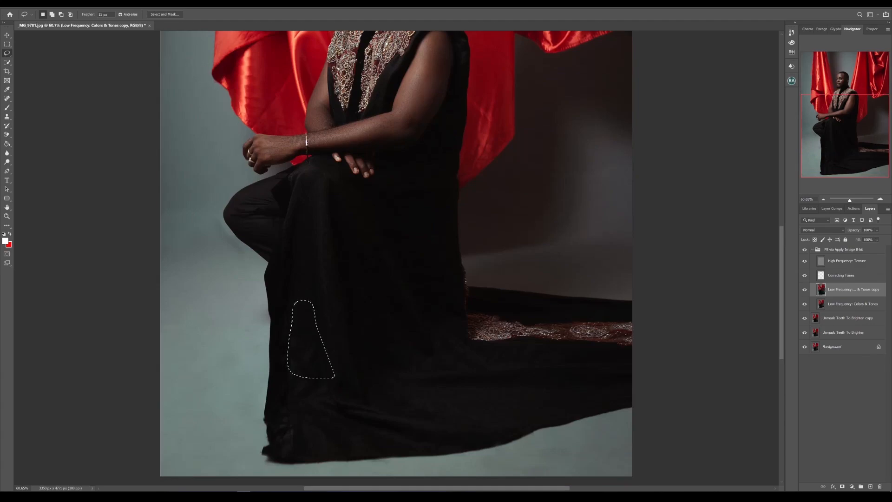
pyautogui.click(97, 4)
pyautogui.moveTo(114, 77)
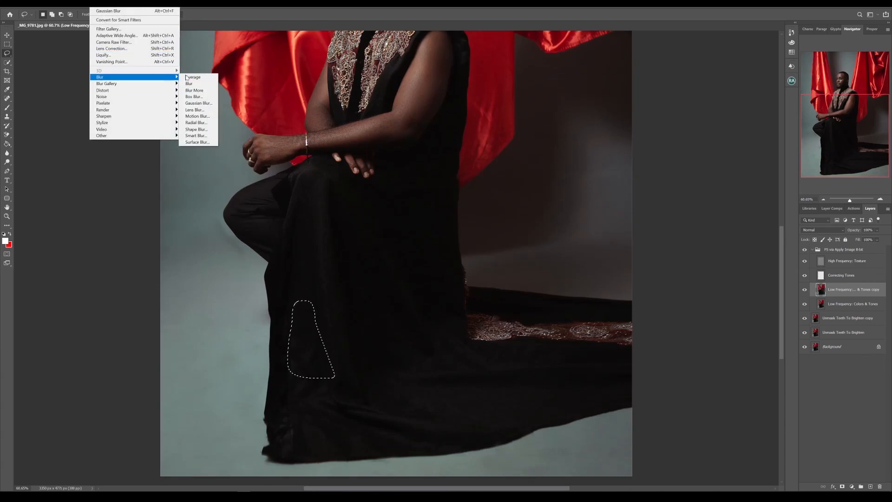
pyautogui.click(203, 107)
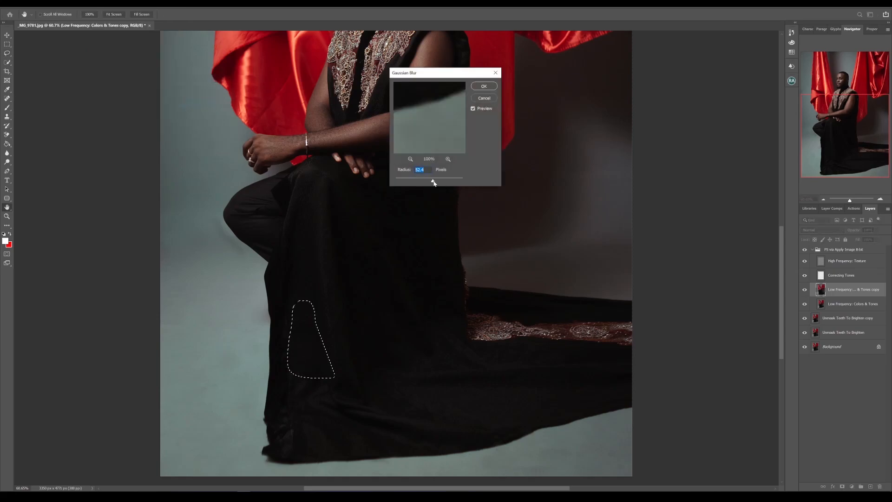
pyautogui.moveTo(421, 181); pyautogui.dragTo(429, 182)
pyautogui.click(484, 86)
# Blur a lassoed patch near the robe's lower hem with the same Gaussian Blur and deselect
pyautogui.moveTo(337, 424)
pyautogui.mouseDown()
pyautogui.moveTo(302, 377)
pyautogui.moveTo(352, 444)
pyautogui.mouseUp()
pyautogui.rightClick(332, 431)
pyautogui.click(352, 405)
pyautogui.rightClick(391, 324)
pyautogui.click(408, 327)
# Apply the same Gaussian Blur to a lassoed patch of the robe's train and another along its front hem
pyautogui.moveTo(433, 409)
pyautogui.mouseDown()
pyautogui.moveTo(466, 440)
pyautogui.moveTo(487, 434)
pyautogui.mouseUp()
pyautogui.rightClick(487, 435)
pyautogui.click(506, 408)
pyautogui.moveTo(370, 440)
pyautogui.mouseDown()
pyautogui.moveTo(281, 427)
pyautogui.moveTo(317, 449)
pyautogui.mouseUp()
pyautogui.rightClick(316, 449)
pyautogui.click(351, 422)
pyautogui.rightClick(364, 249)
pyautogui.click(380, 254)
# Blur a lassoed patch of the train just below the embroidered trim and clear the selection
pyautogui.moveTo(578, 346); pyautogui.dragTo(576, 363)
pyautogui.rightClick(575, 364)
pyautogui.click(595, 466)
pyautogui.rightClick(550, 253)
pyautogui.click(564, 257)
# Compare the whole retouched portrait with the original Background layer
pyautogui.hotkey('ctrl', '0')
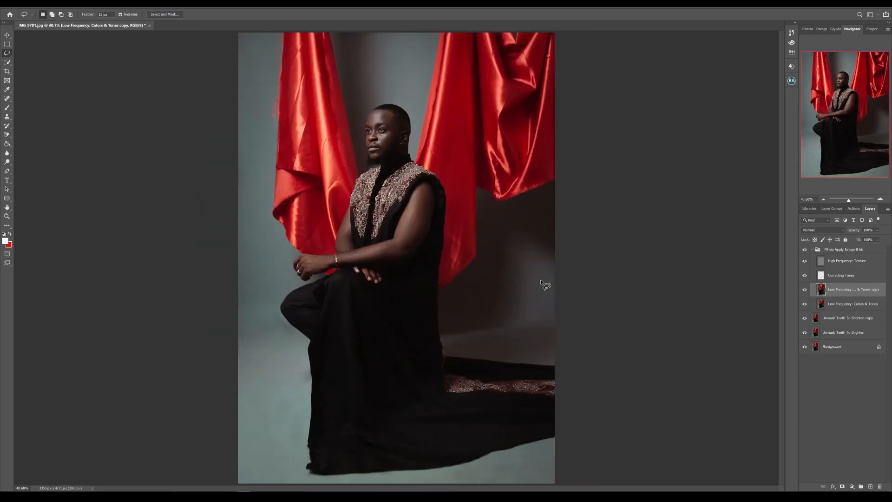
pyautogui.click(805, 347)
pyautogui.keyDown('alt'); pyautogui.click(805, 348); pyautogui.keyUp('alt')
# Collapse the frequency separation group and add a Levels adjustment above it with the white input level at 237
pyautogui.click(813, 251)
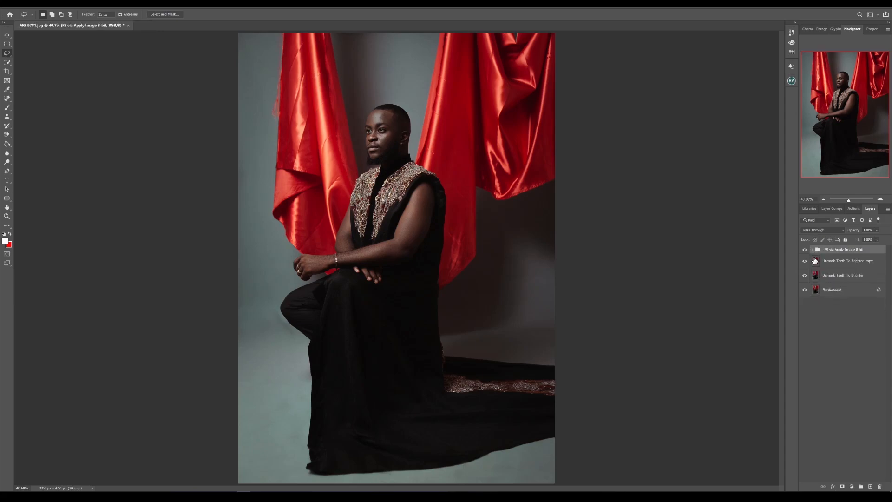
pyautogui.click(834, 486)
pyautogui.click(843, 484)
pyautogui.click(852, 487)
pyautogui.click(843, 391)
pyautogui.moveTo(882, 103); pyautogui.dragTo(877, 103)
pyautogui.click(888, 23)
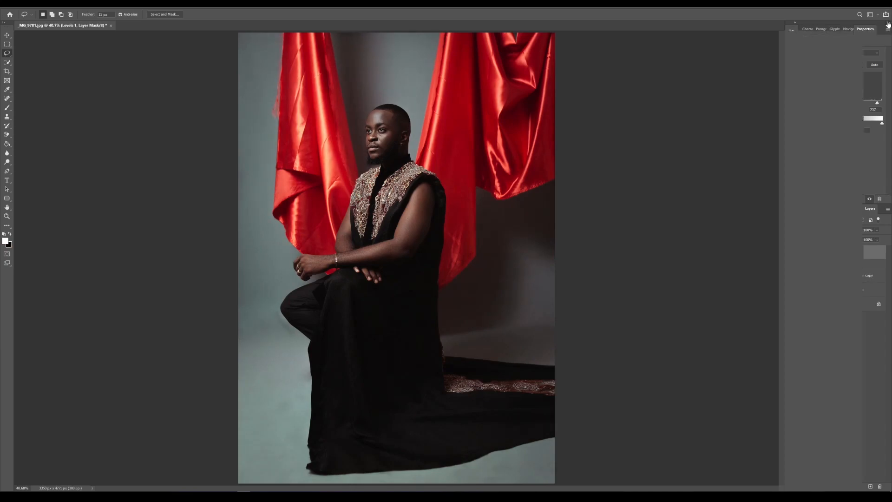
pyautogui.click(888, 22)
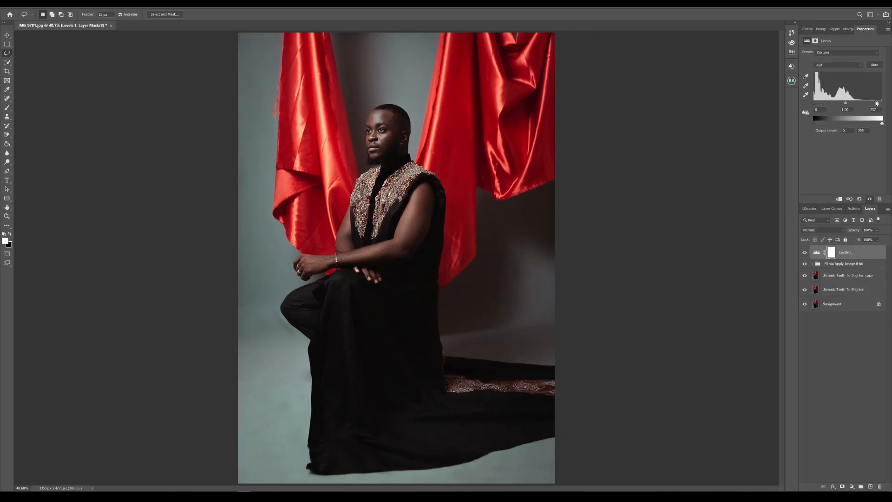